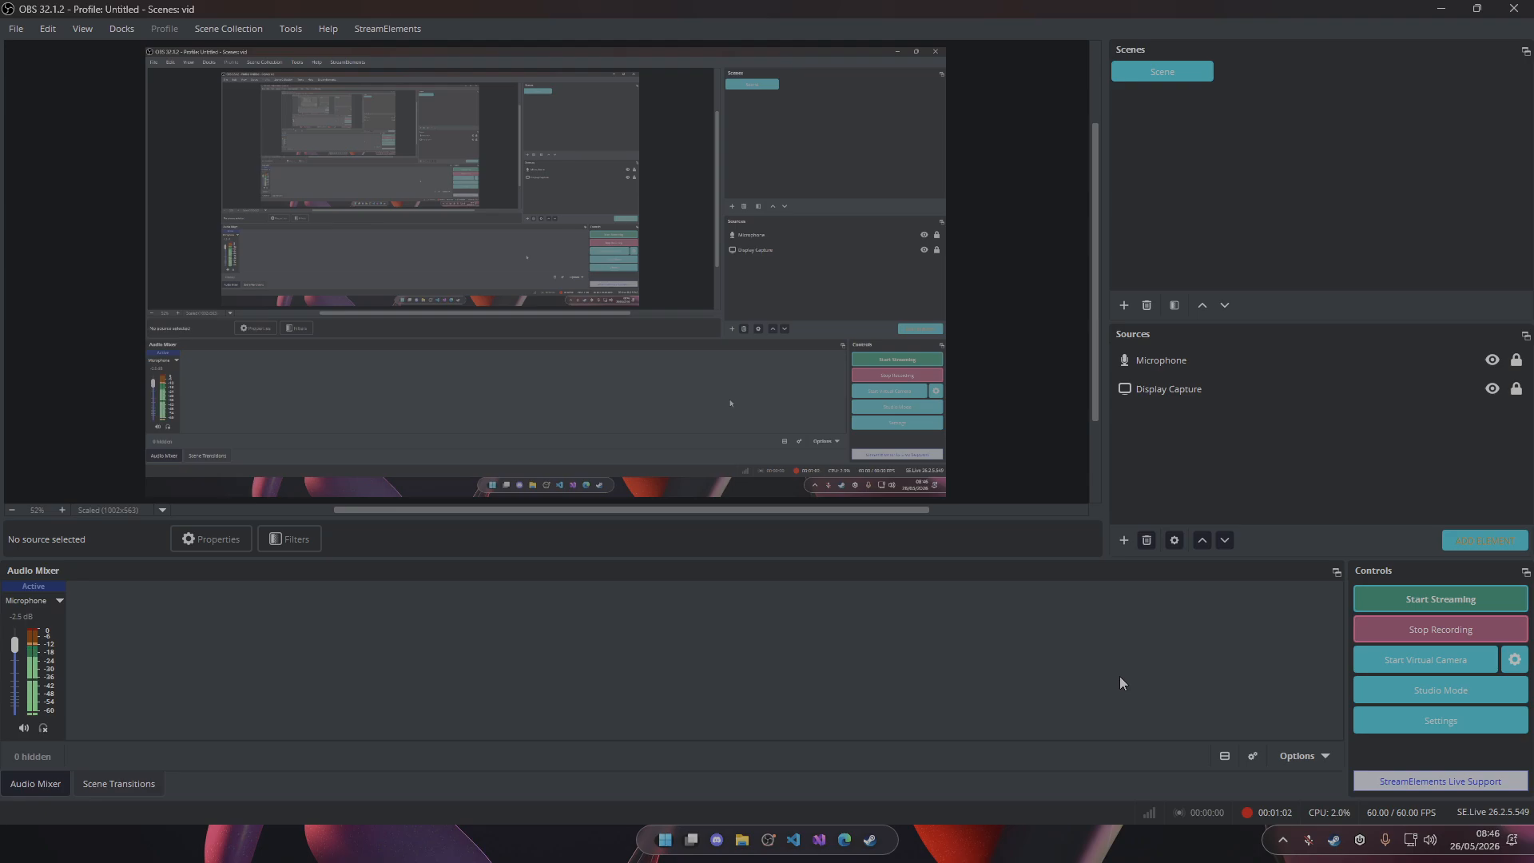
Review the global audio device assignments in the audio settings and close the settings.
left_click(1442, 719)
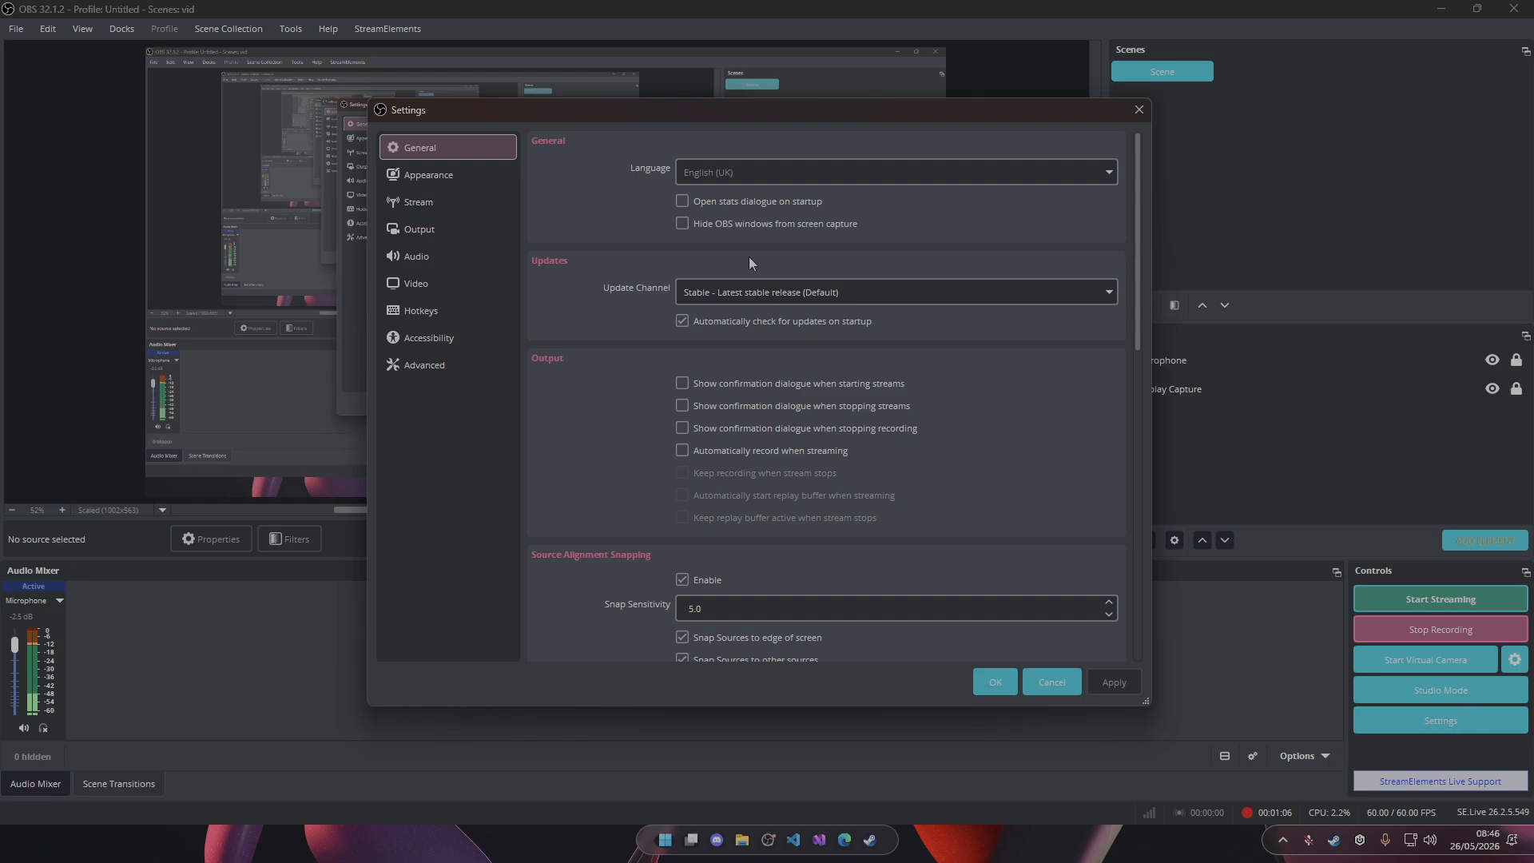
left_click(425, 260)
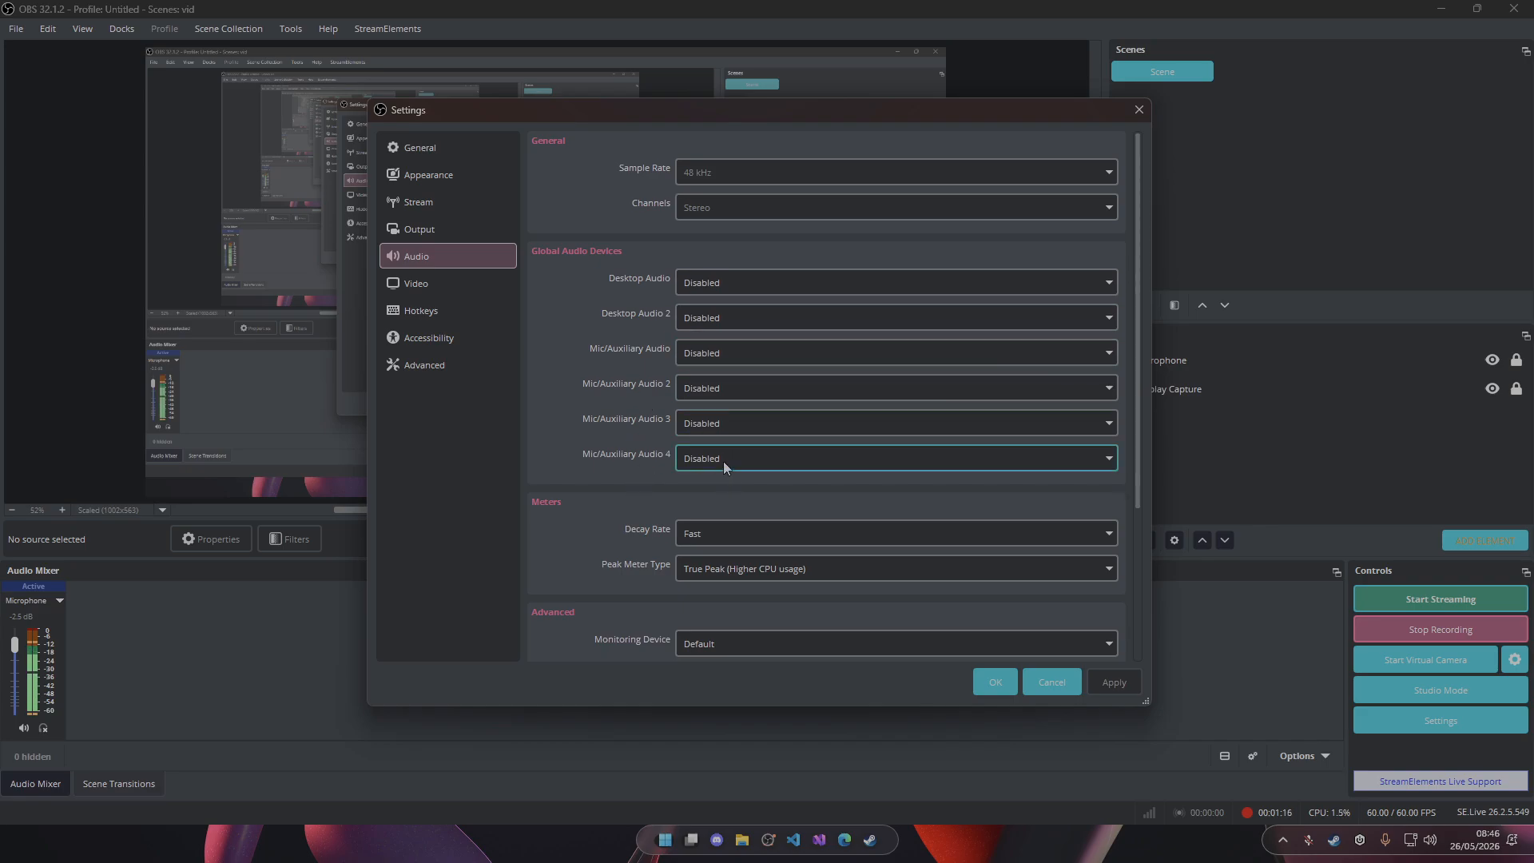
left_click(996, 678)
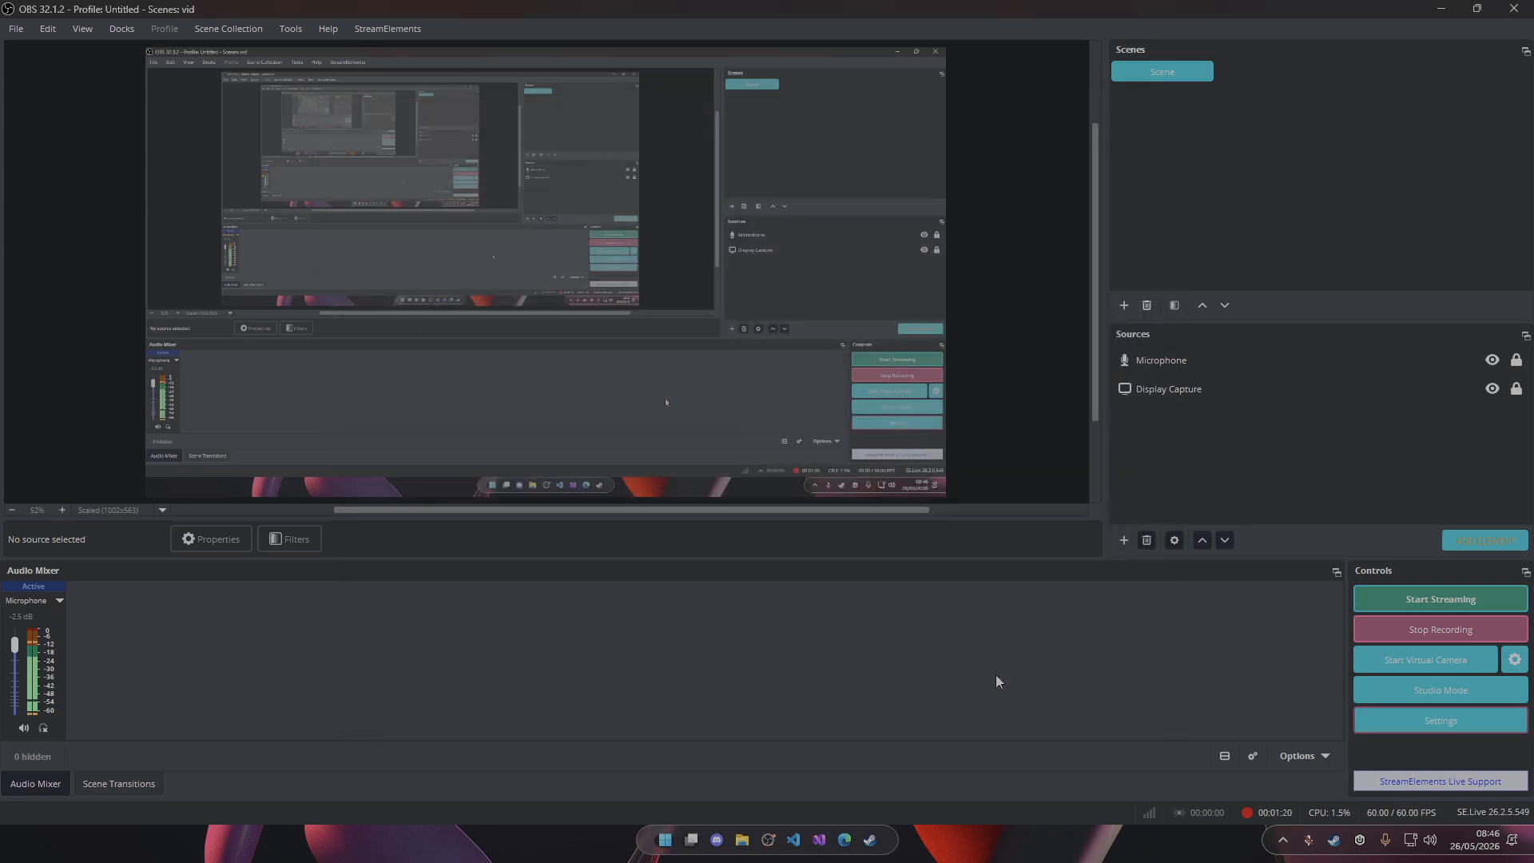
left_click(1215, 390)
left_click(1149, 361)
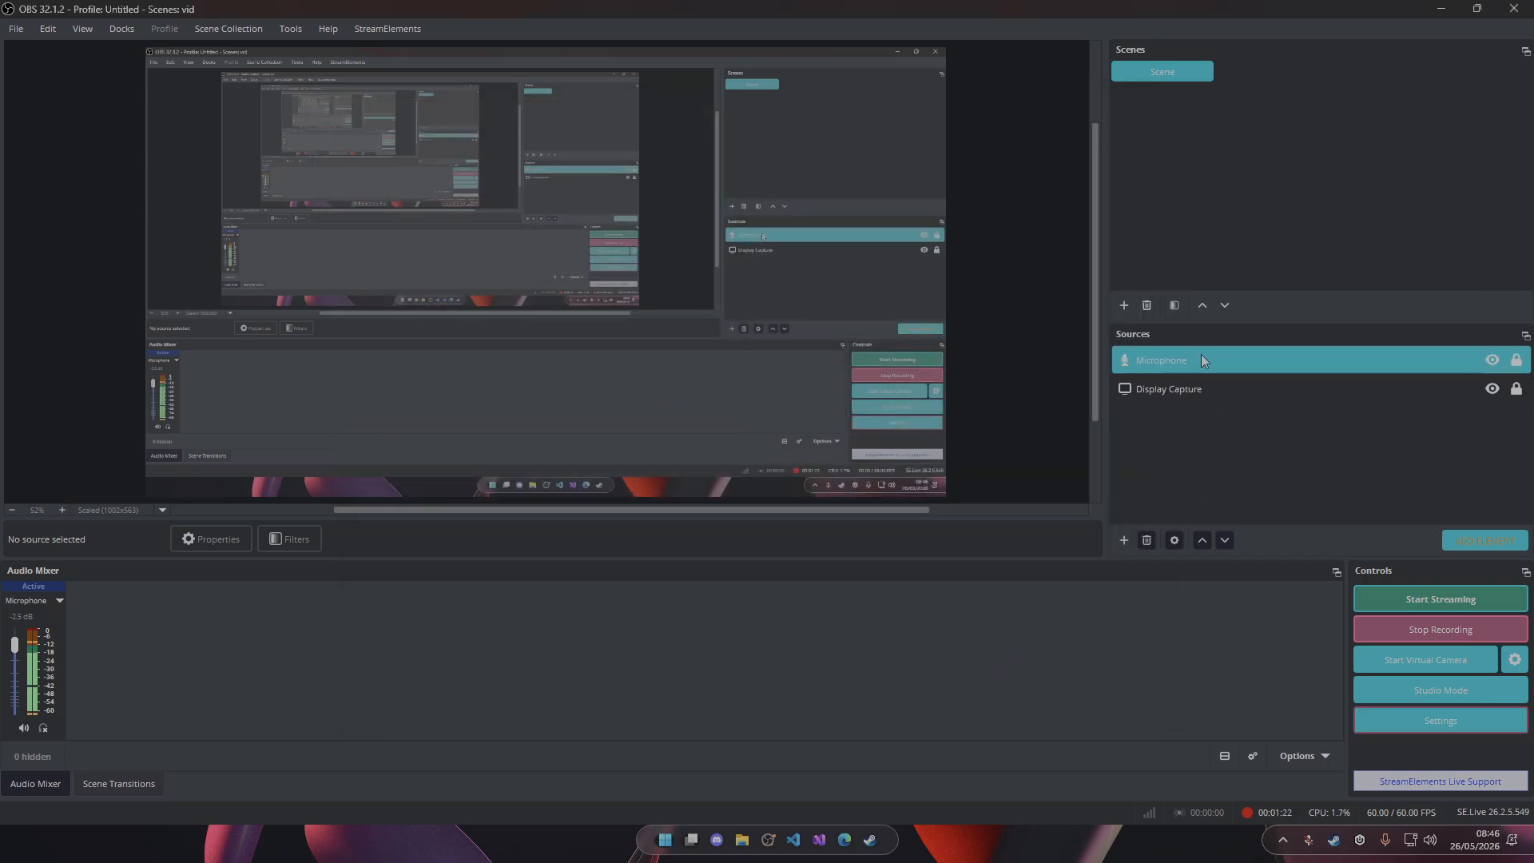
left_click(1162, 362, "ctrl")
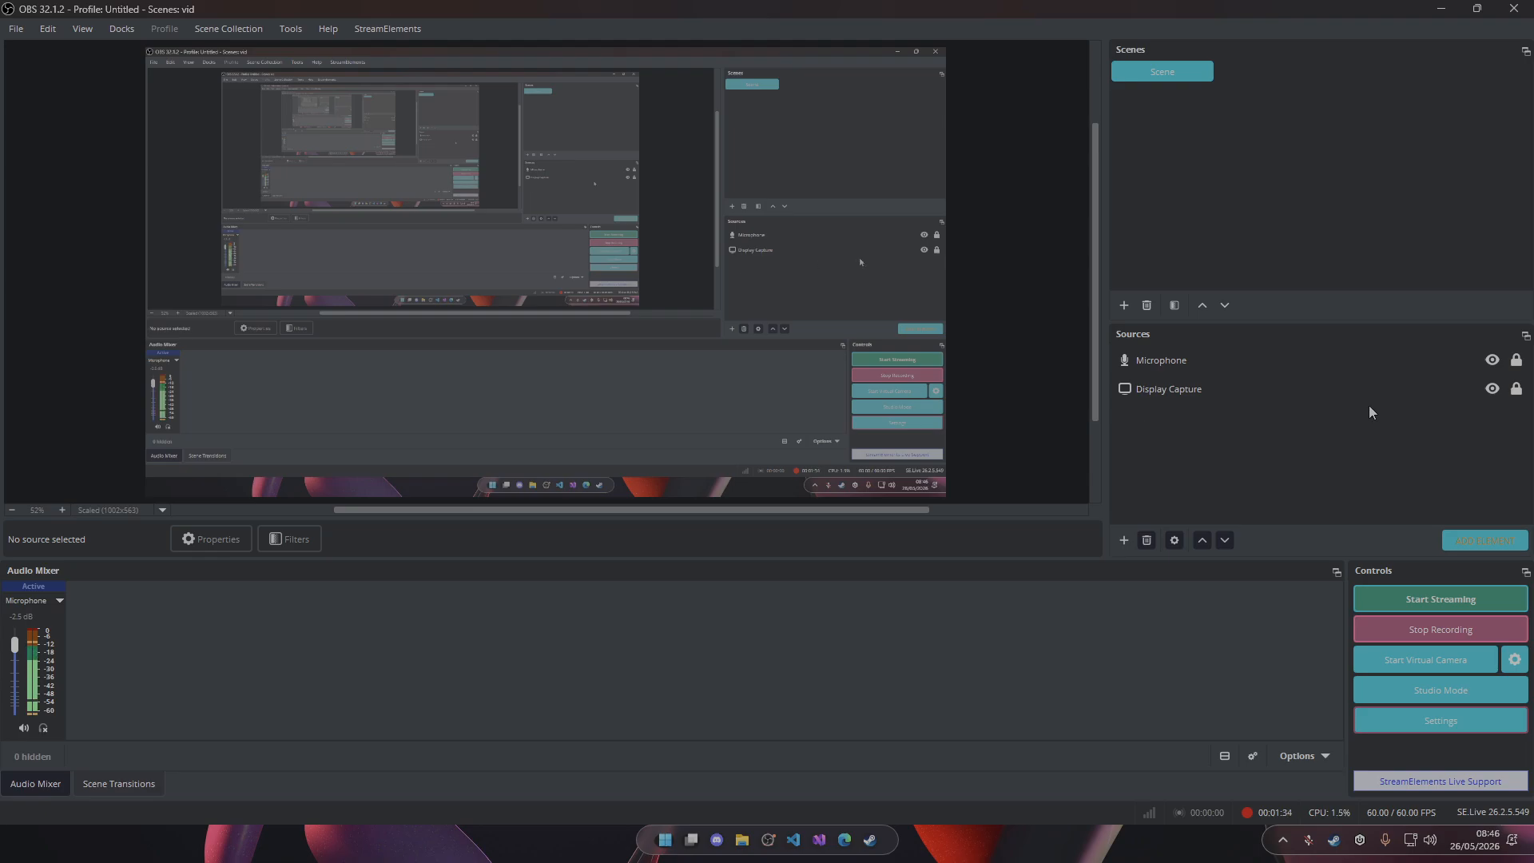
Add a new Application Audio Capture (BETA) source named "spotify" to the scene.
left_click(1125, 541)
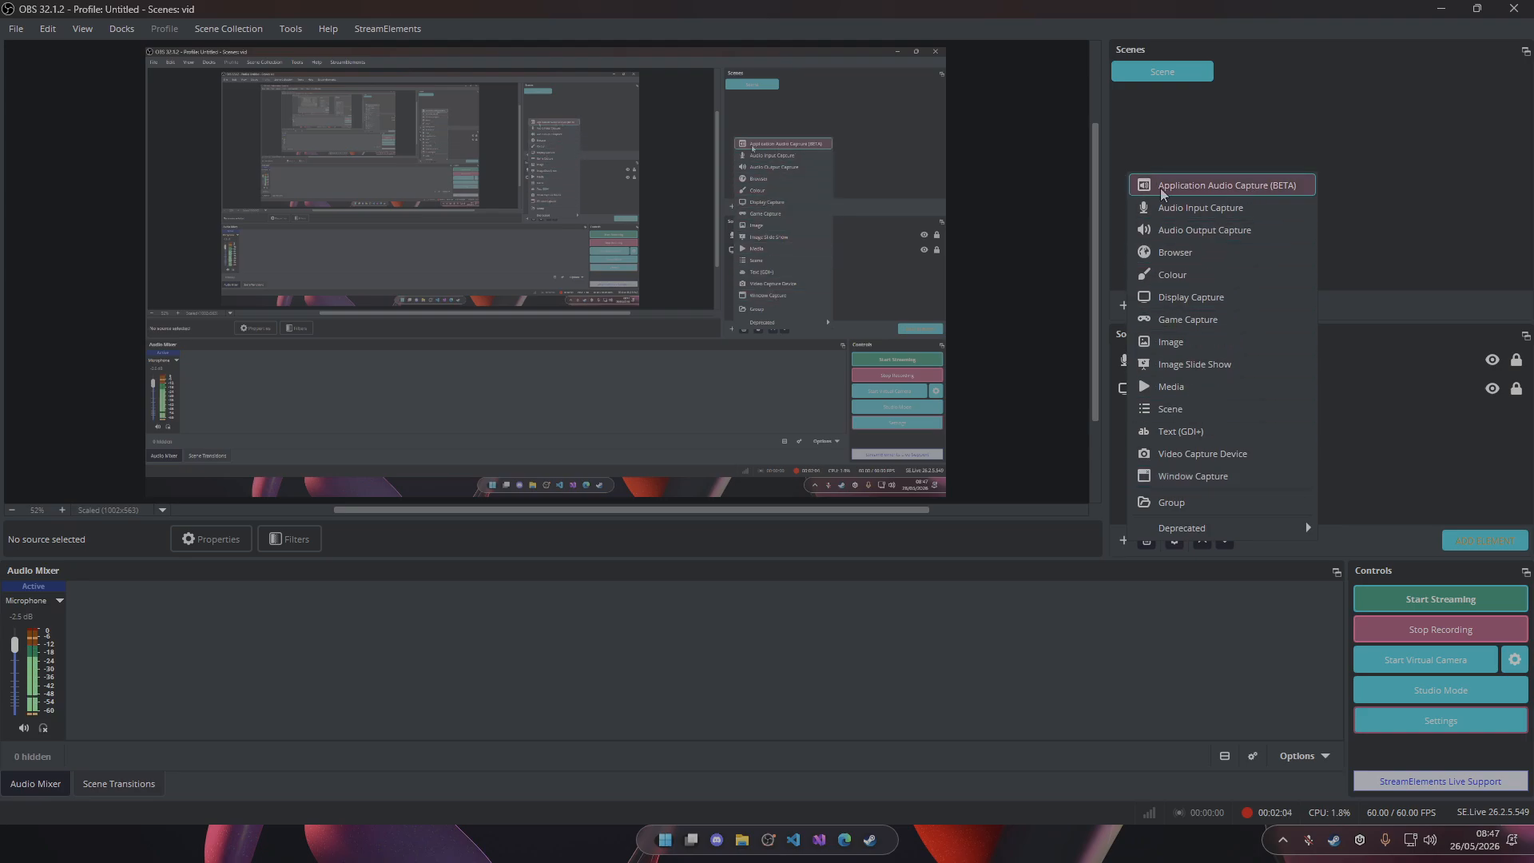
left_click(1214, 198)
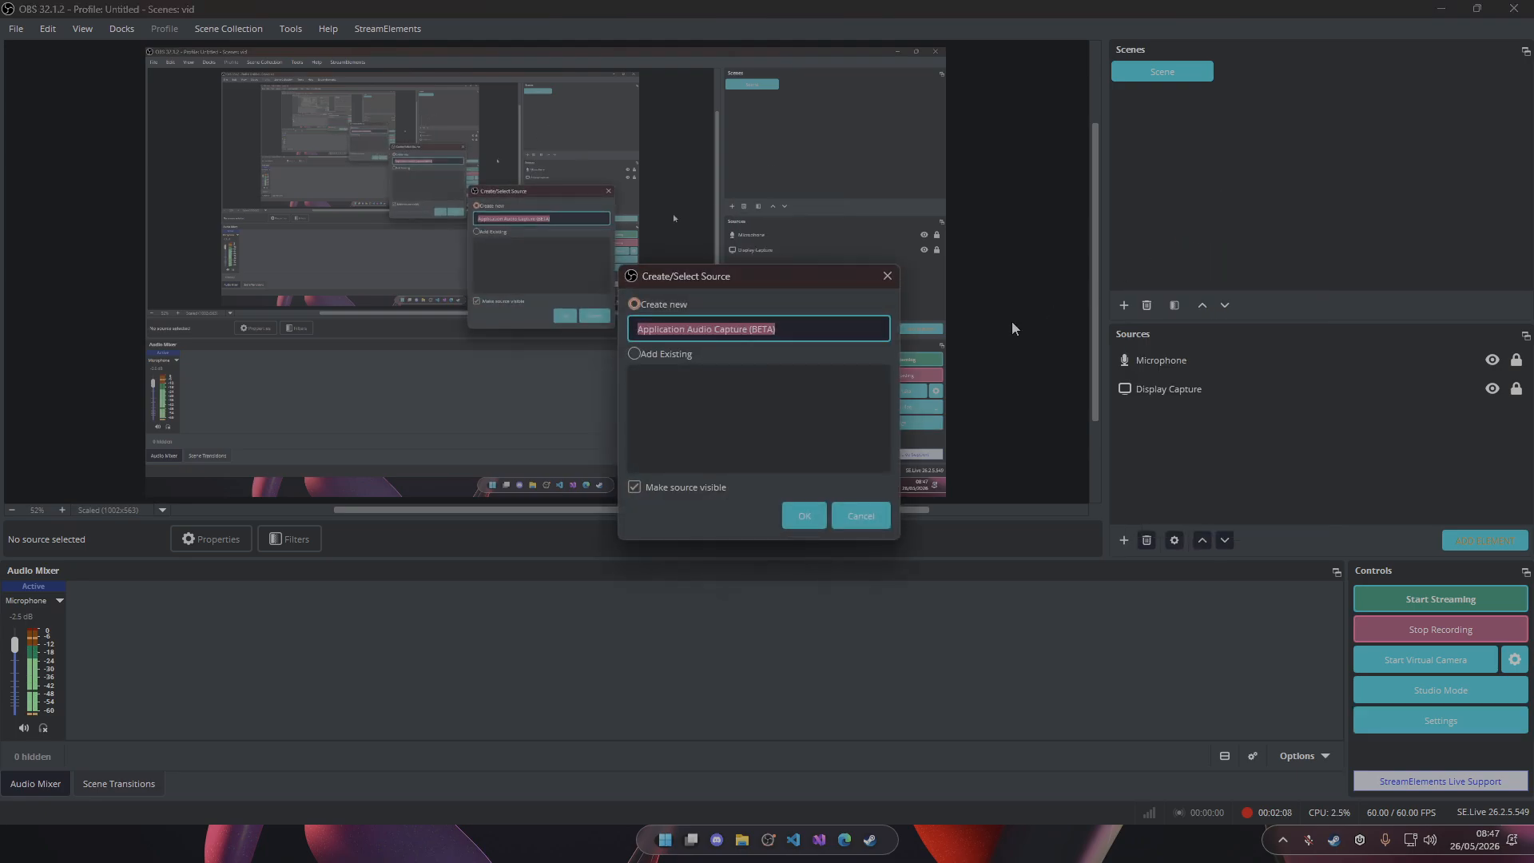
key("BackSpace")
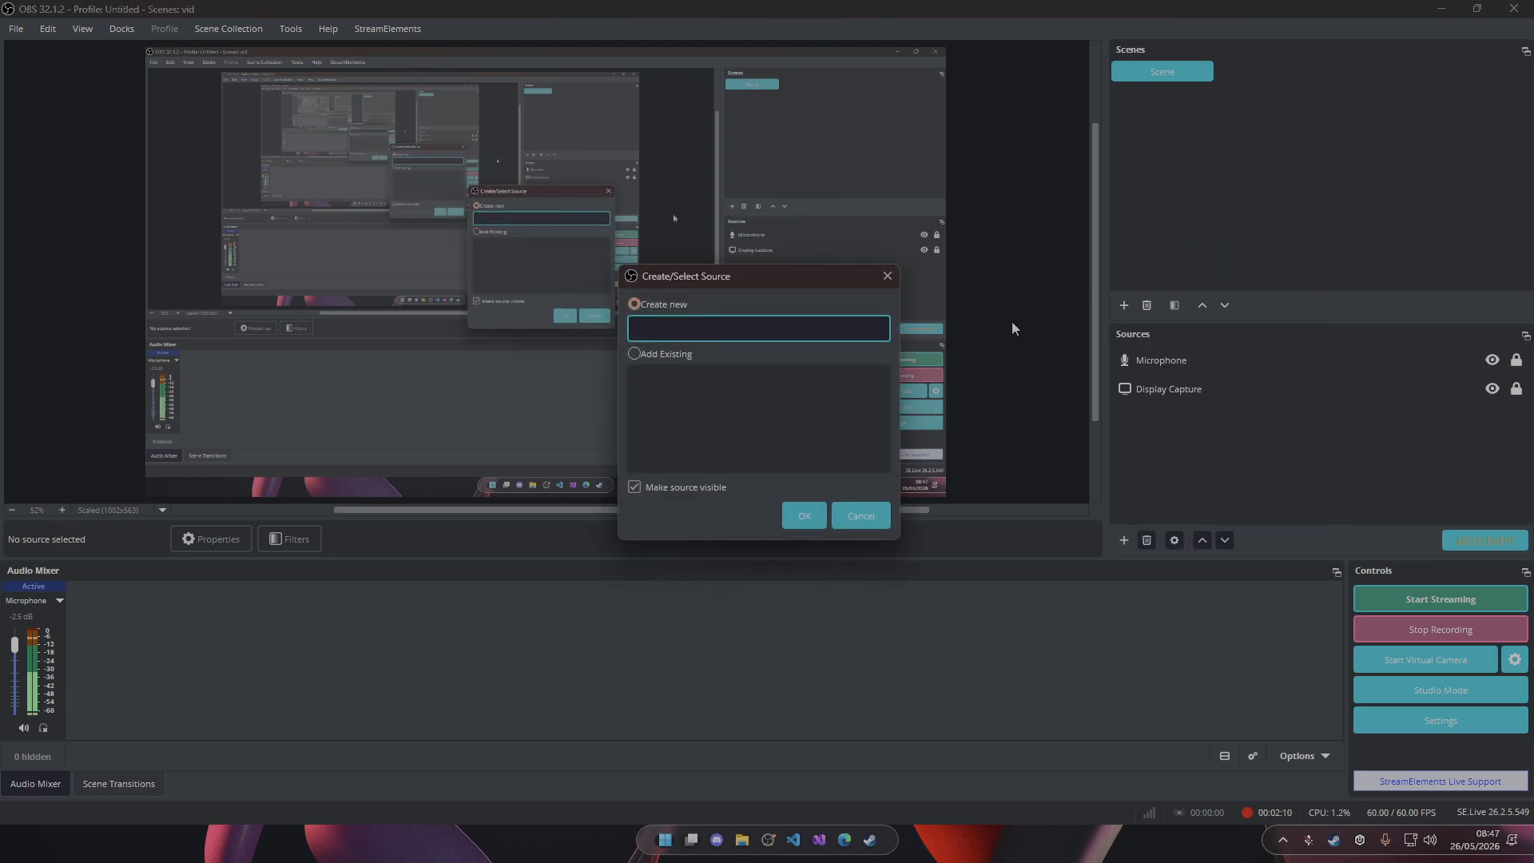
type("spotify")
key("Return")
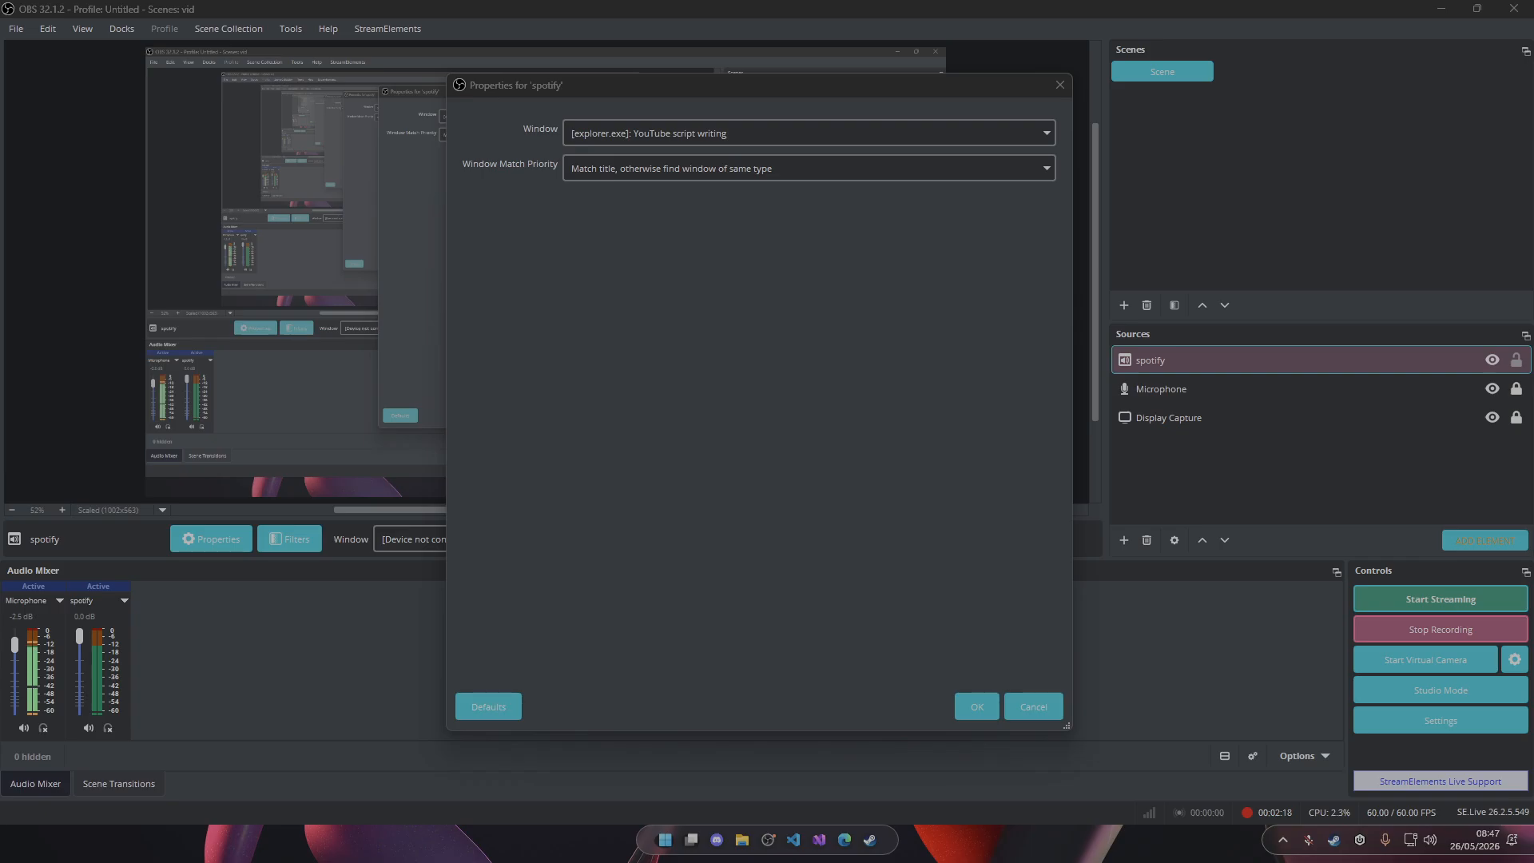
Capture the [Spotify.exe]: Spotify Premium window in the spotify source, with match priority "Match title, otherwise find window of same executable".
left_click_drag(0, 16, 0, 72)
left_click(710, 136)
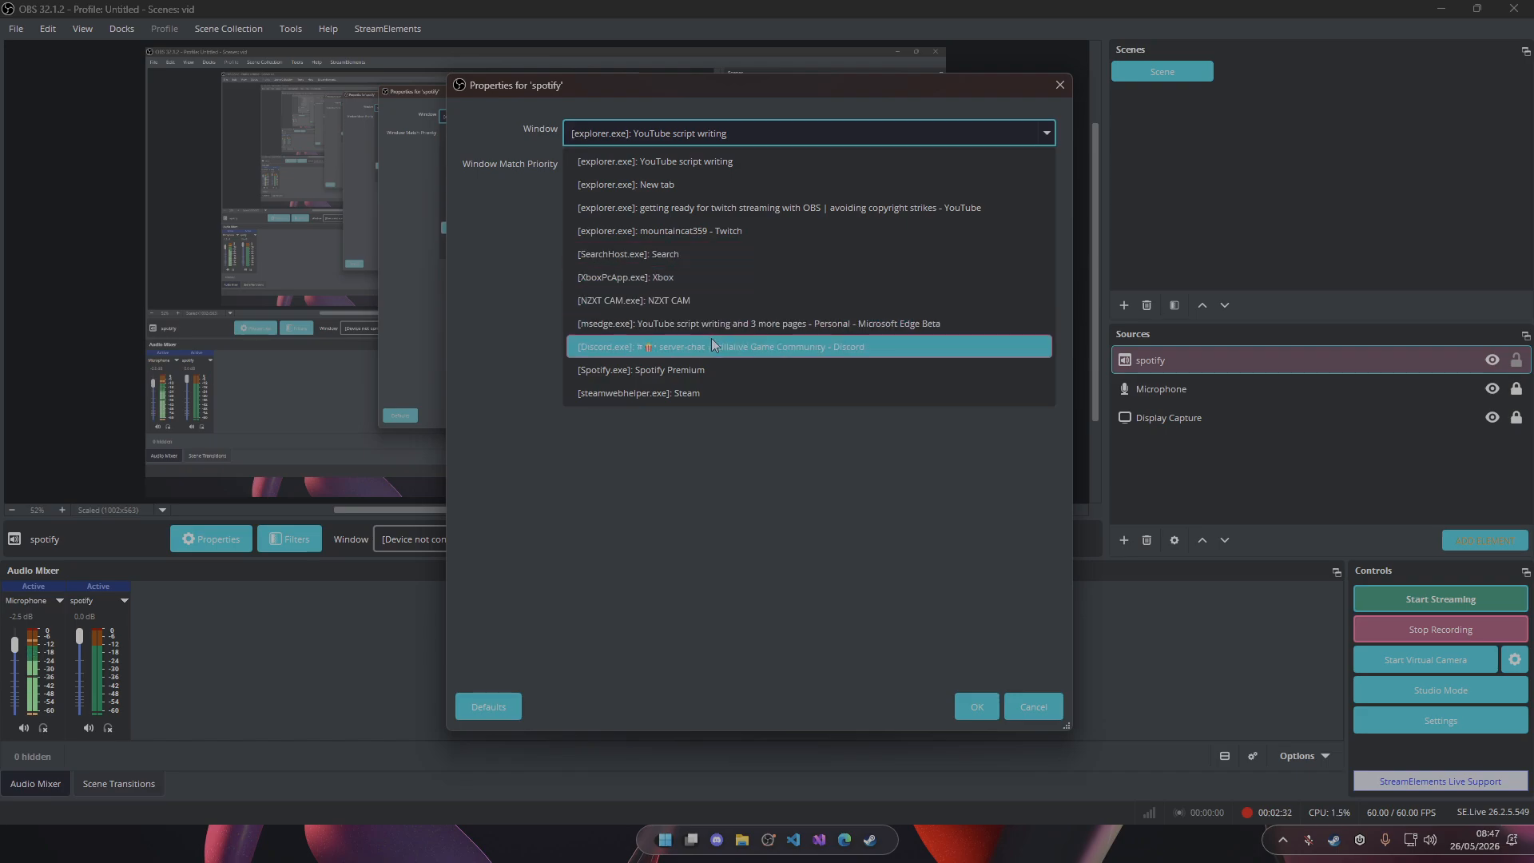
left_click(662, 371)
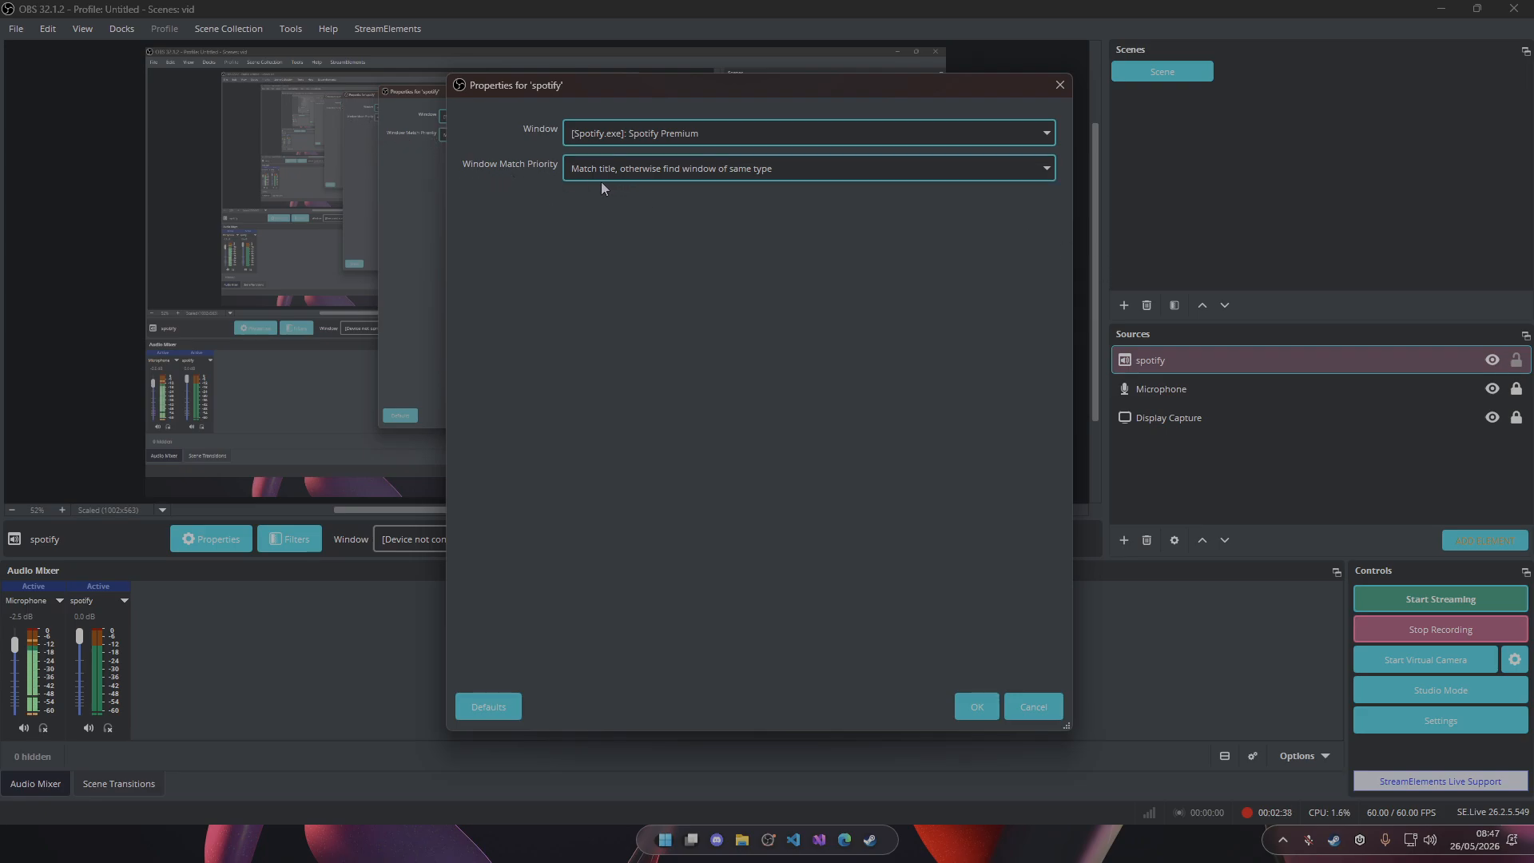
left_click(713, 171)
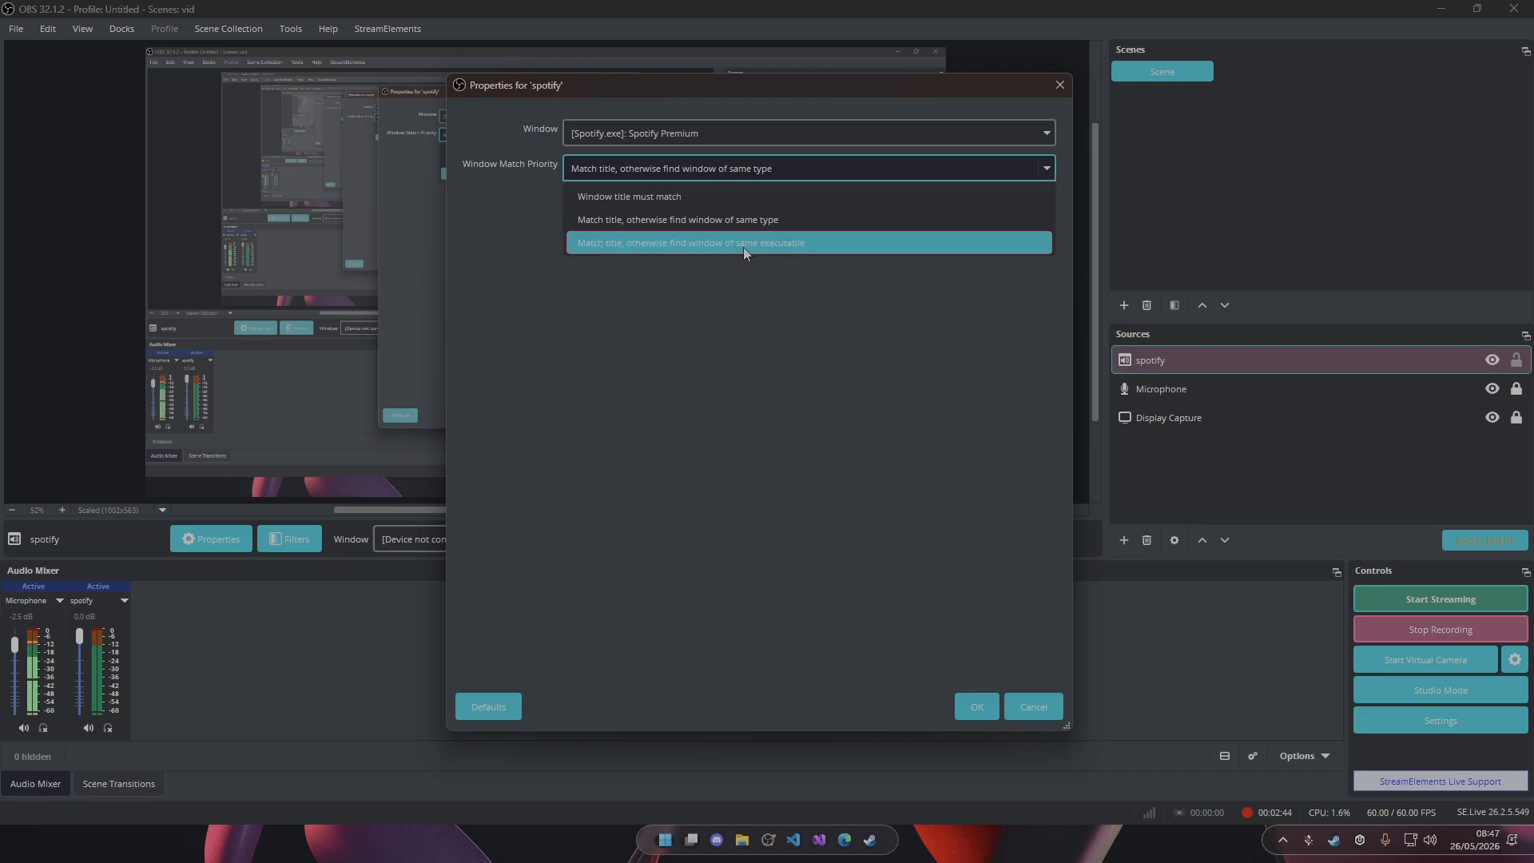
left_click(784, 247)
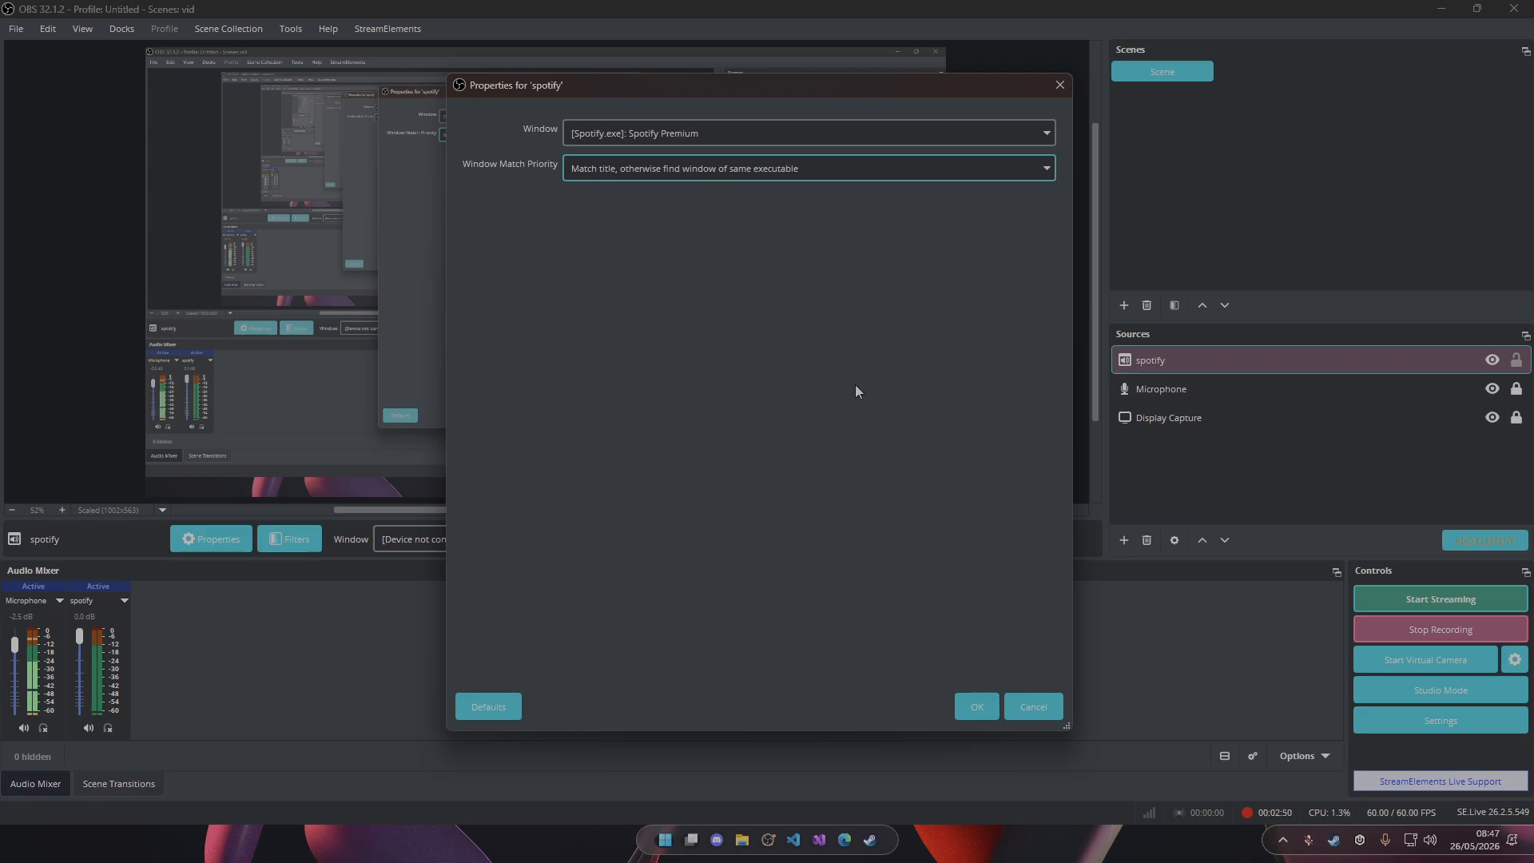
left_click(975, 702)
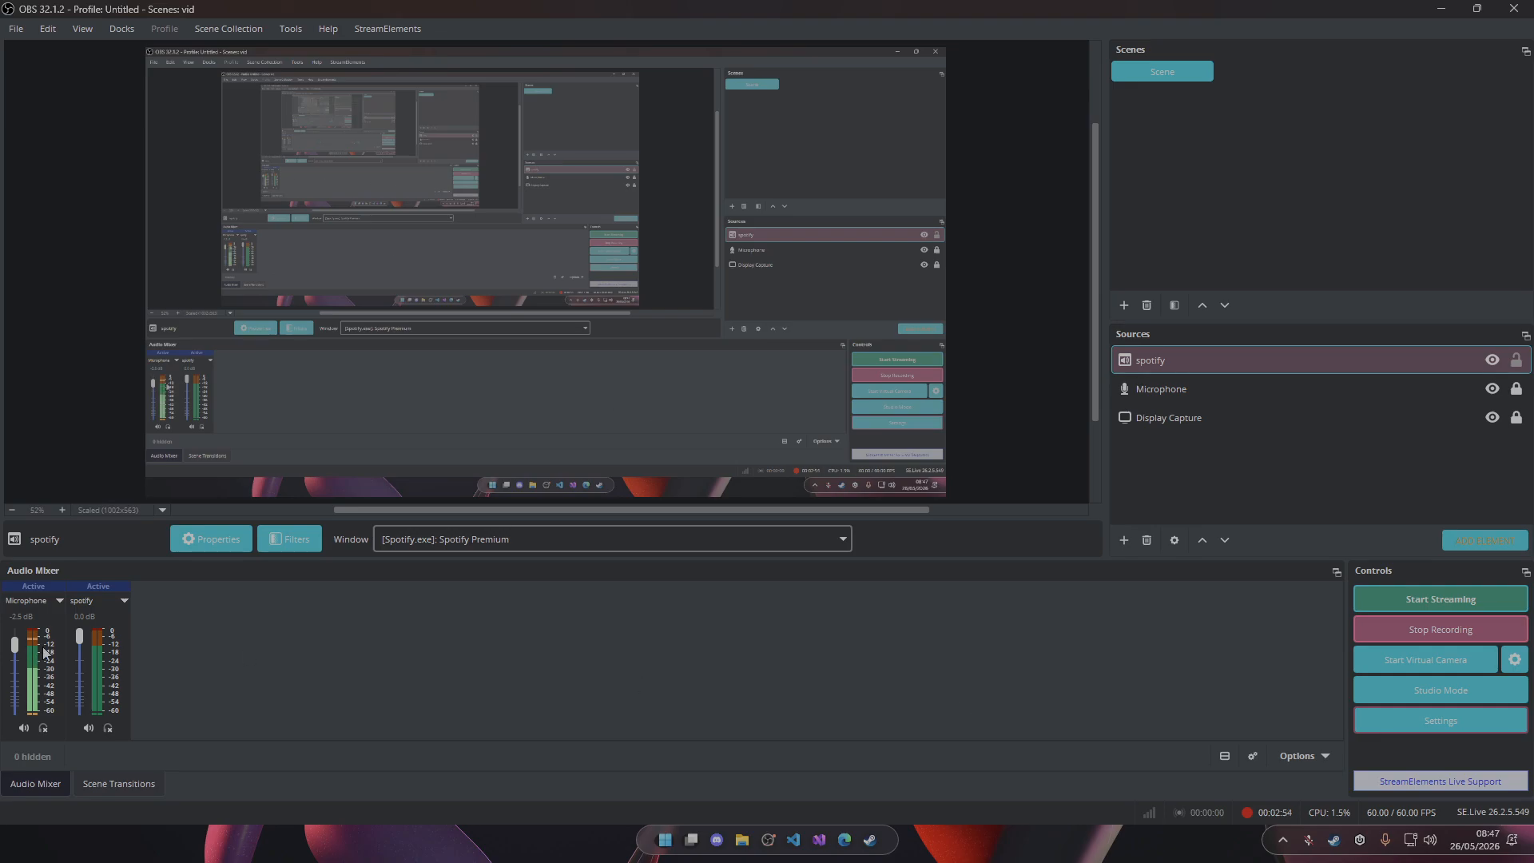
Lower the spotify source's volume to -40.0 dB and set its captured window to [Spotify.exe]: Crankdat - Ding Dong.
left_click_drag(73, 638, 76, 689)
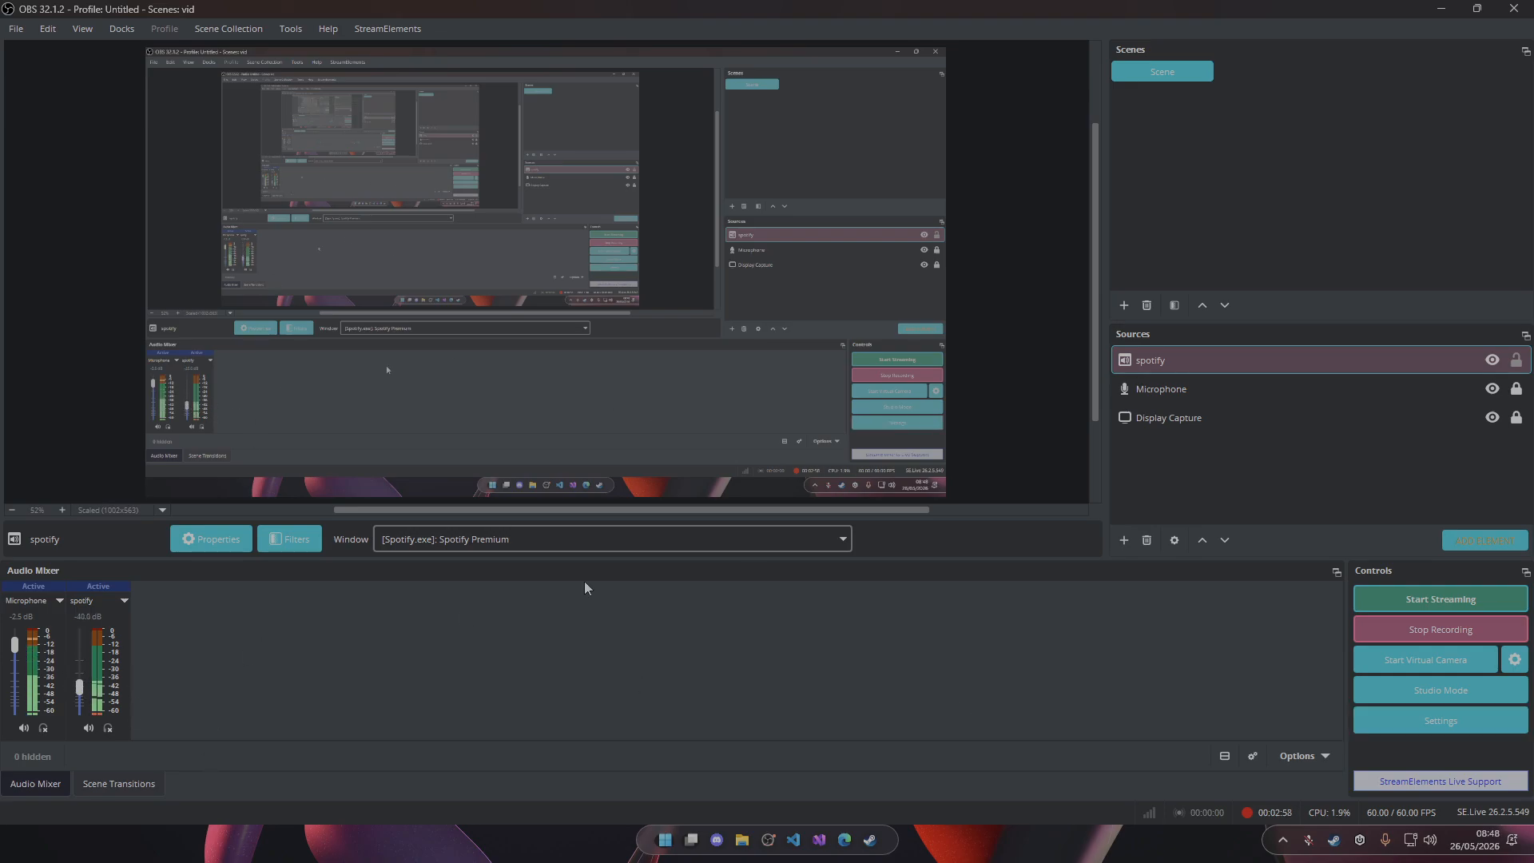
left_click(1194, 387)
double_click(1186, 363)
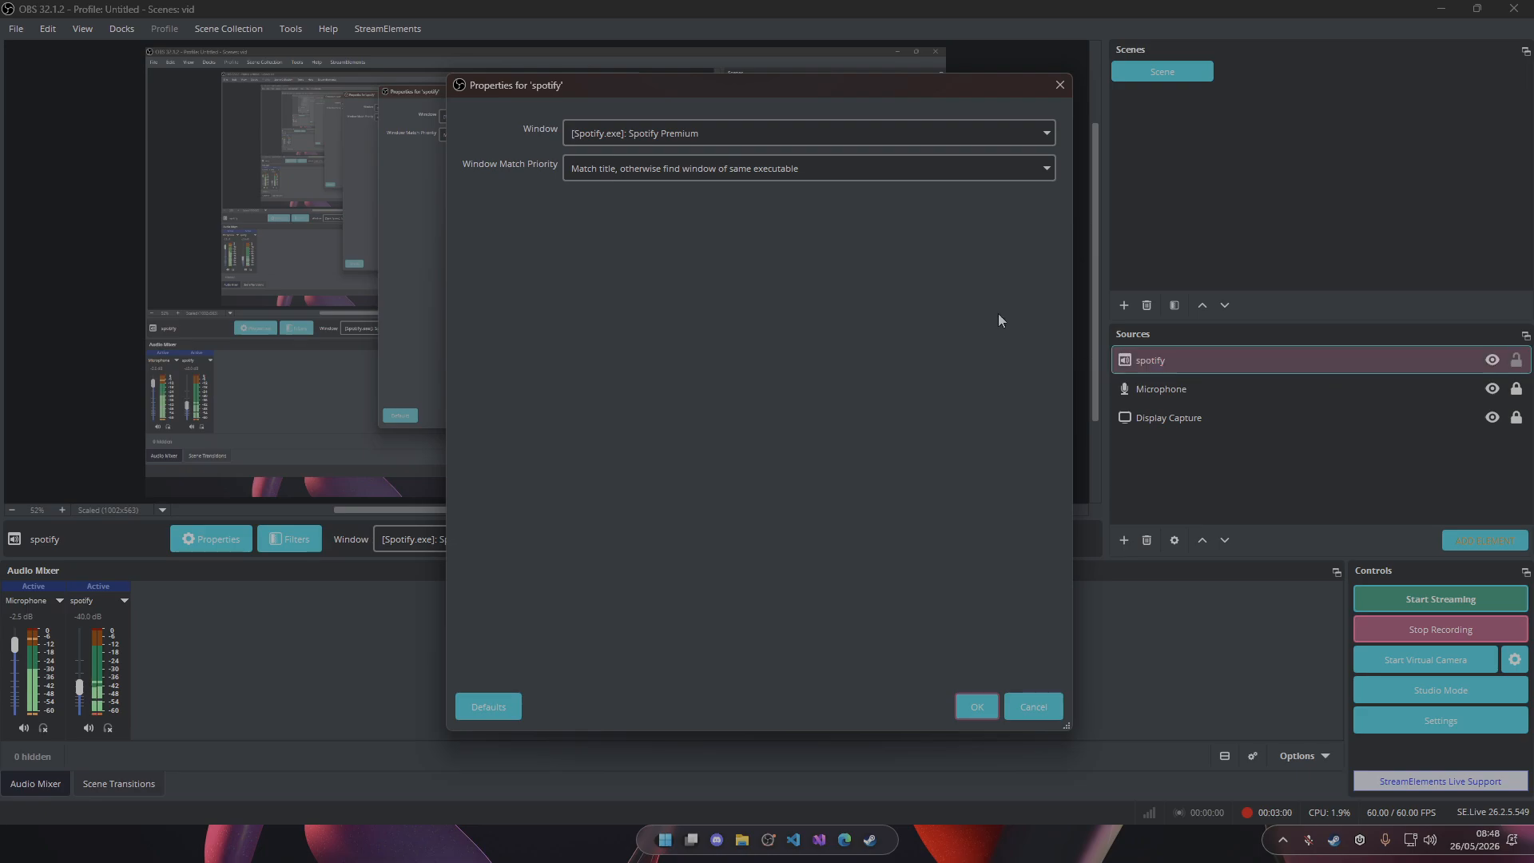
left_click(688, 142)
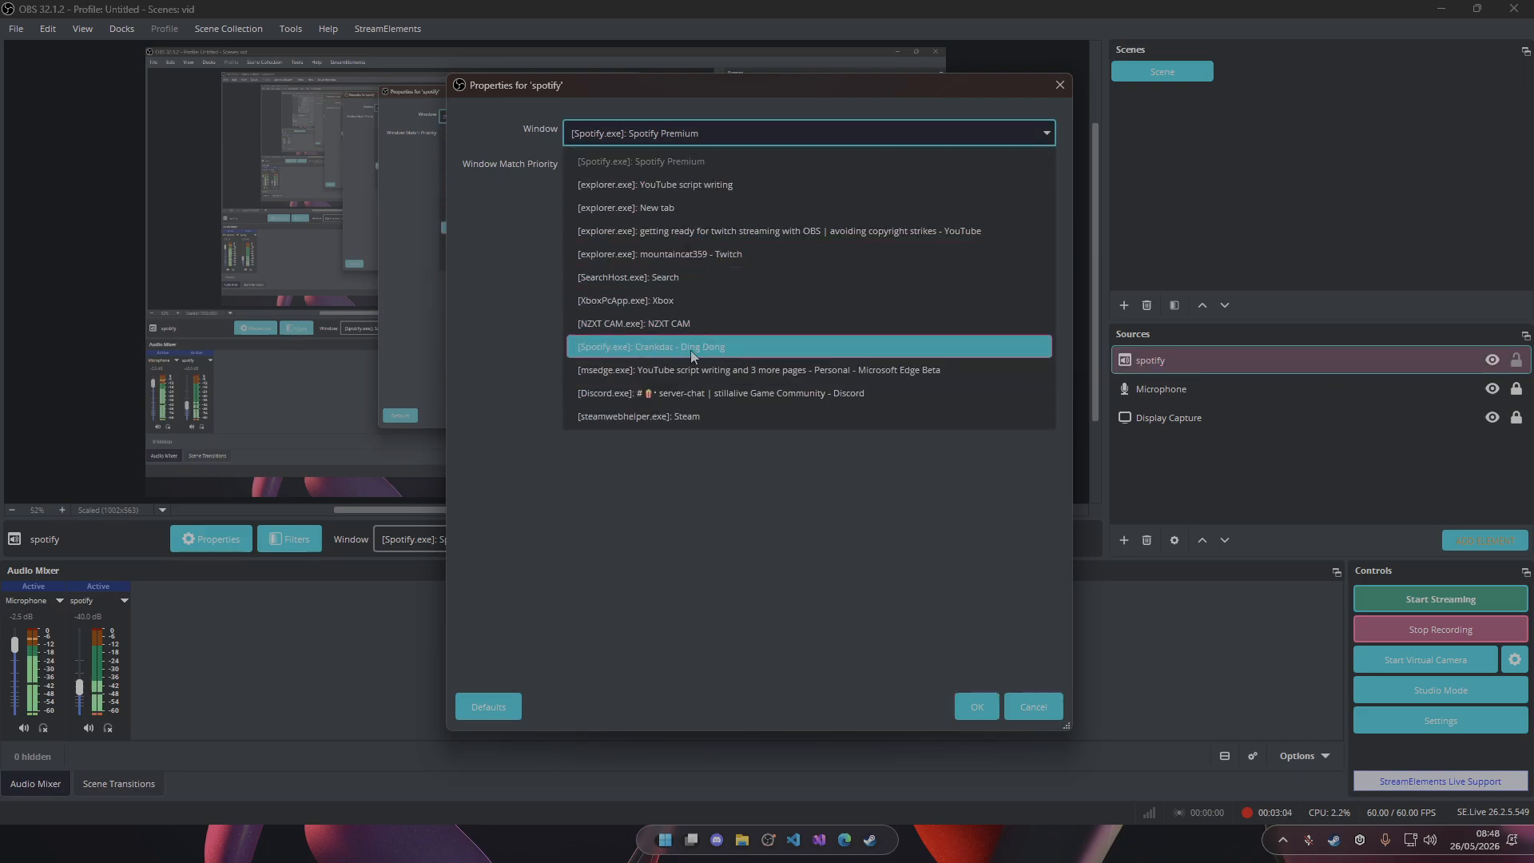
left_click(716, 348)
left_click(978, 711)
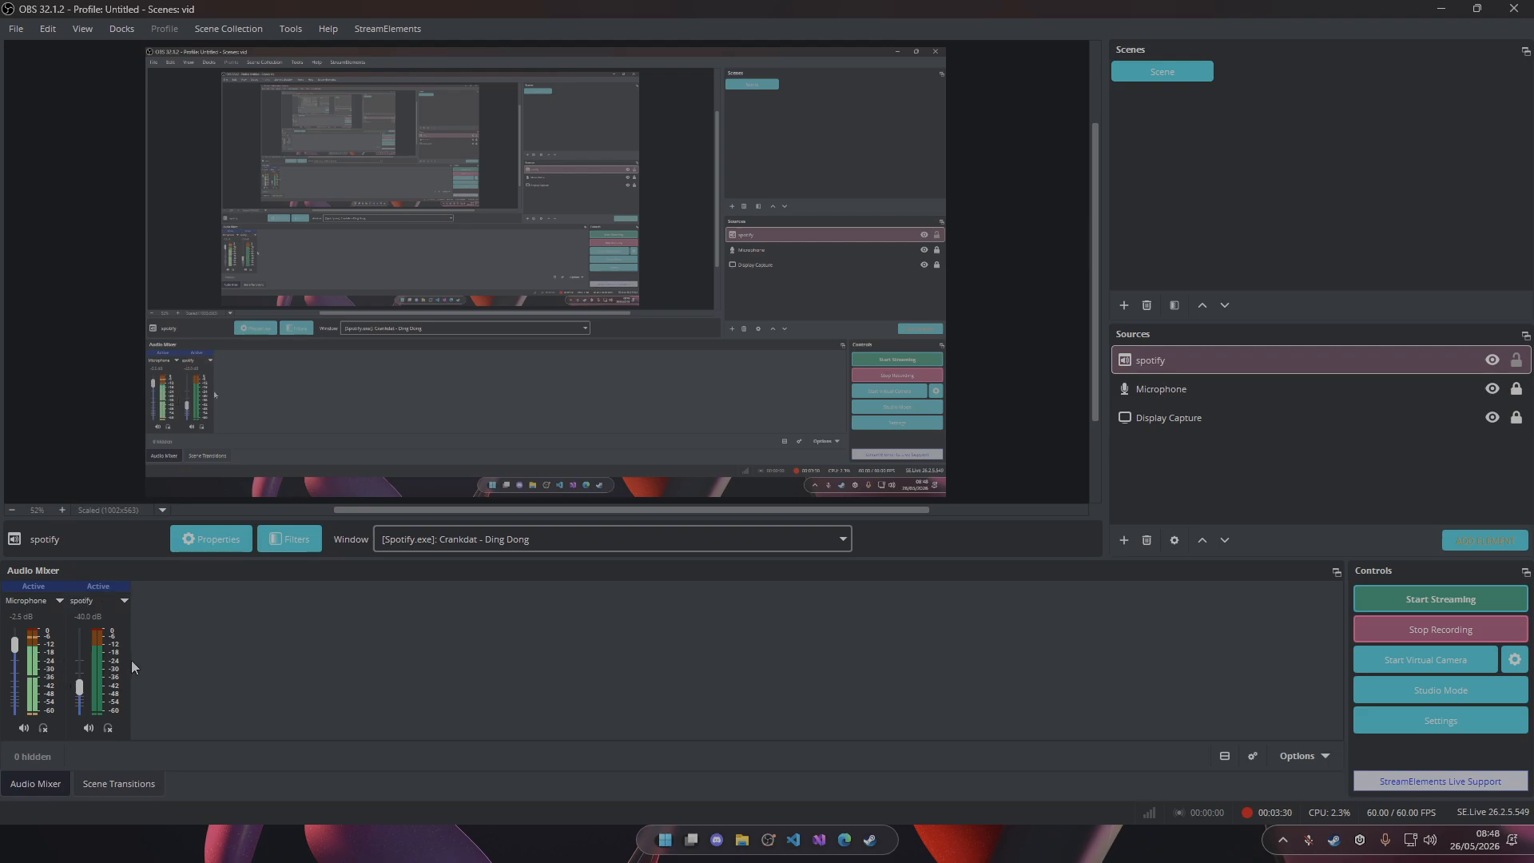
Exclude the spotify source from audio track 2 in the Advanced Audio Properties.
right_click(256, 641)
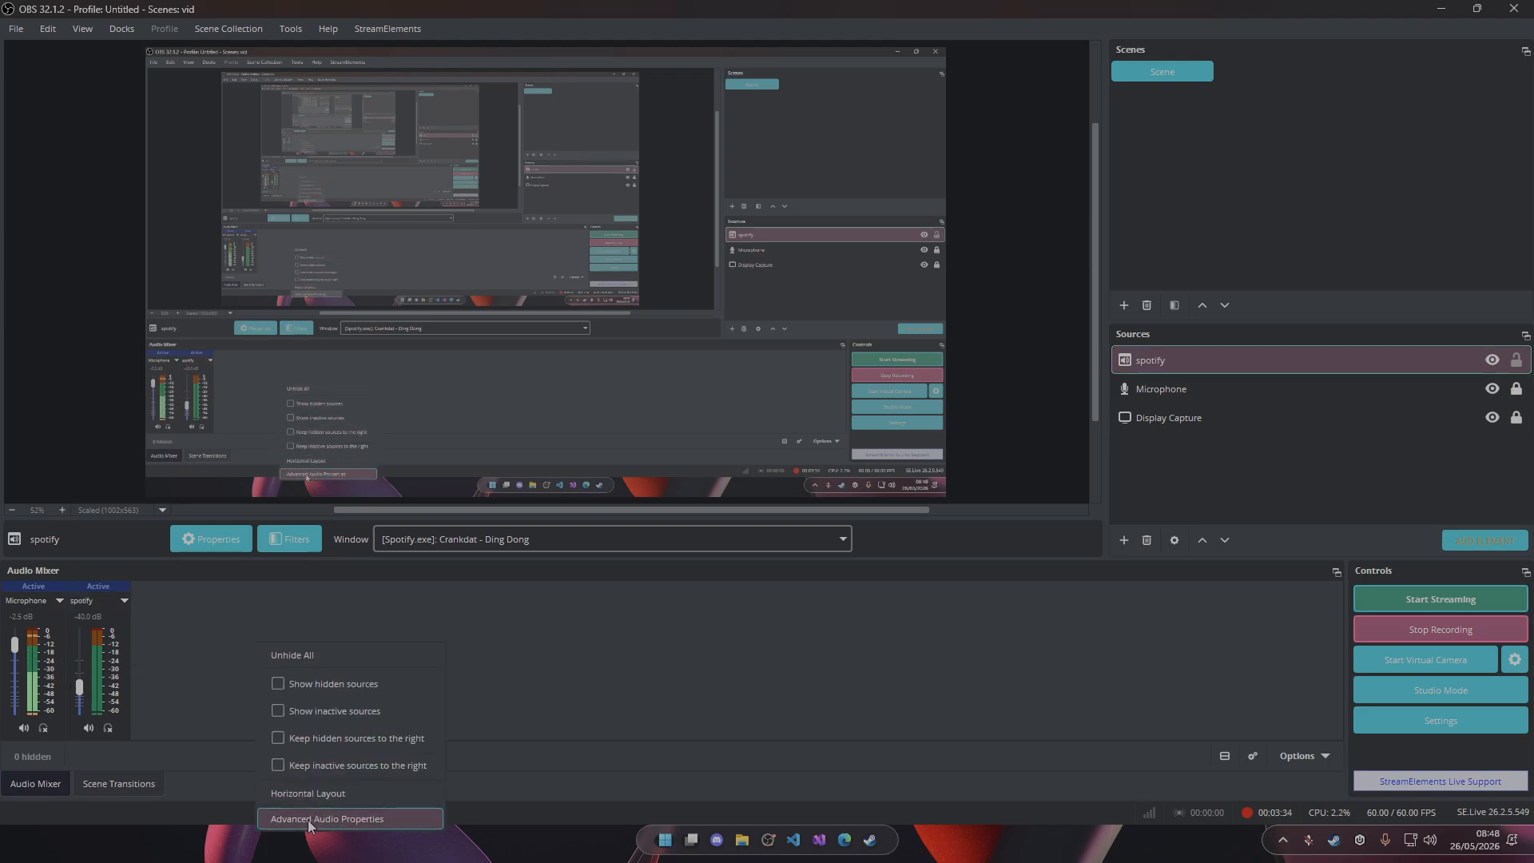
left_click(354, 818)
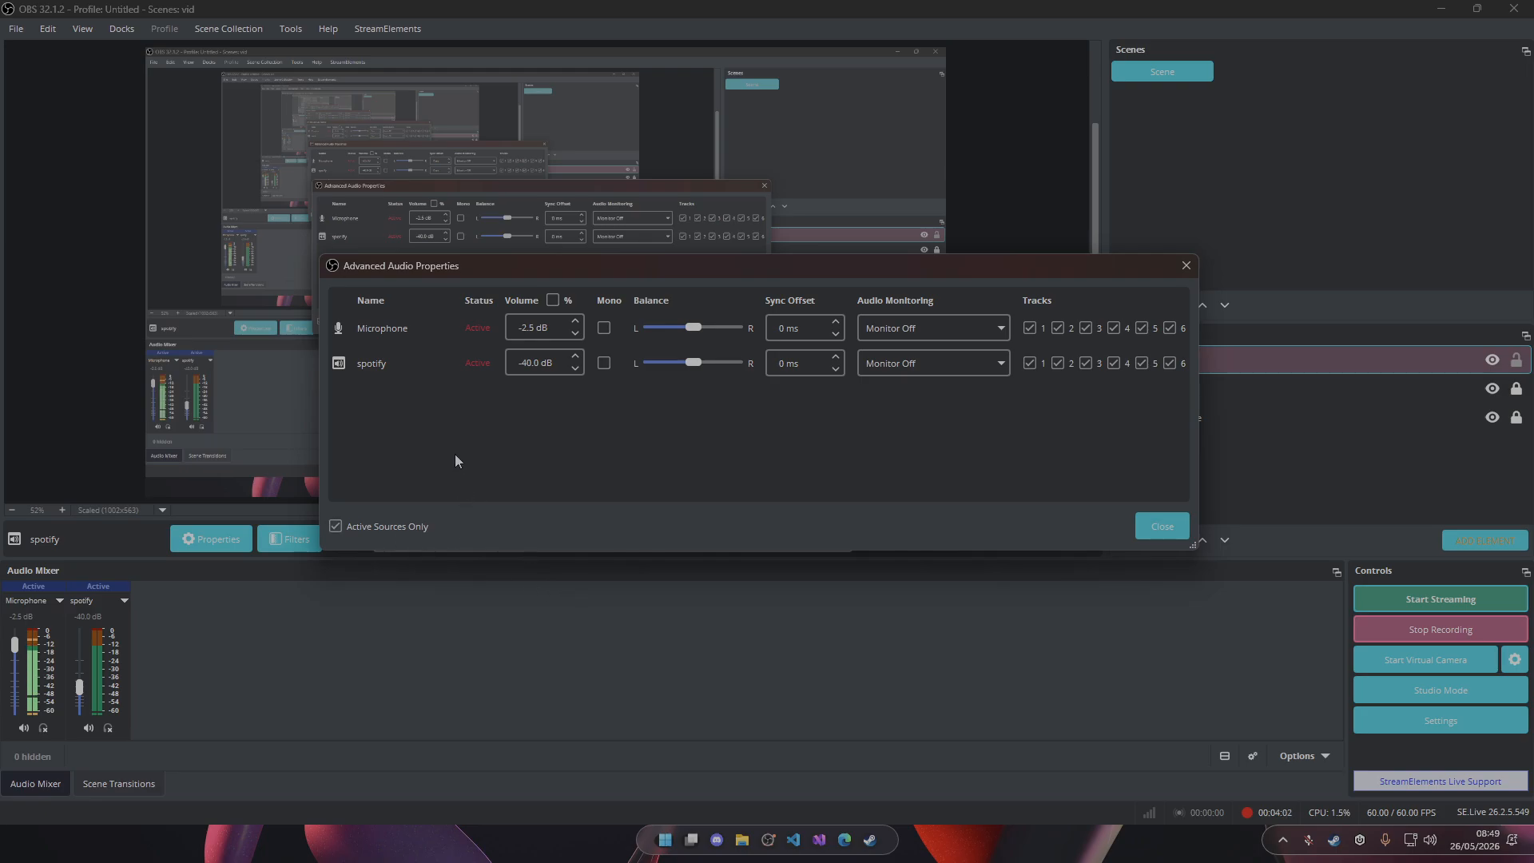
left_click(1061, 364)
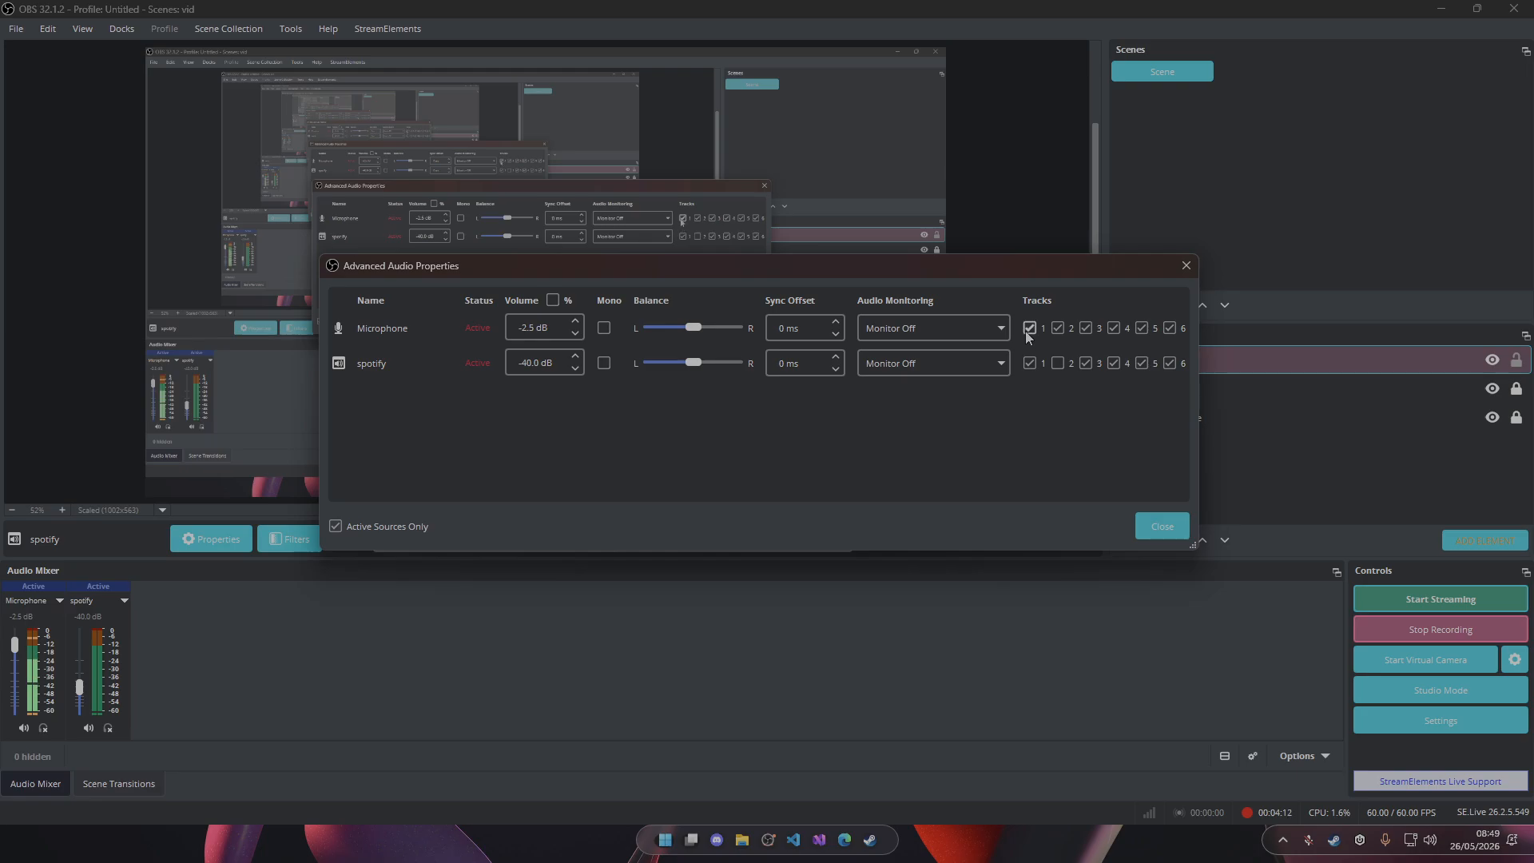
left_click(1160, 531)
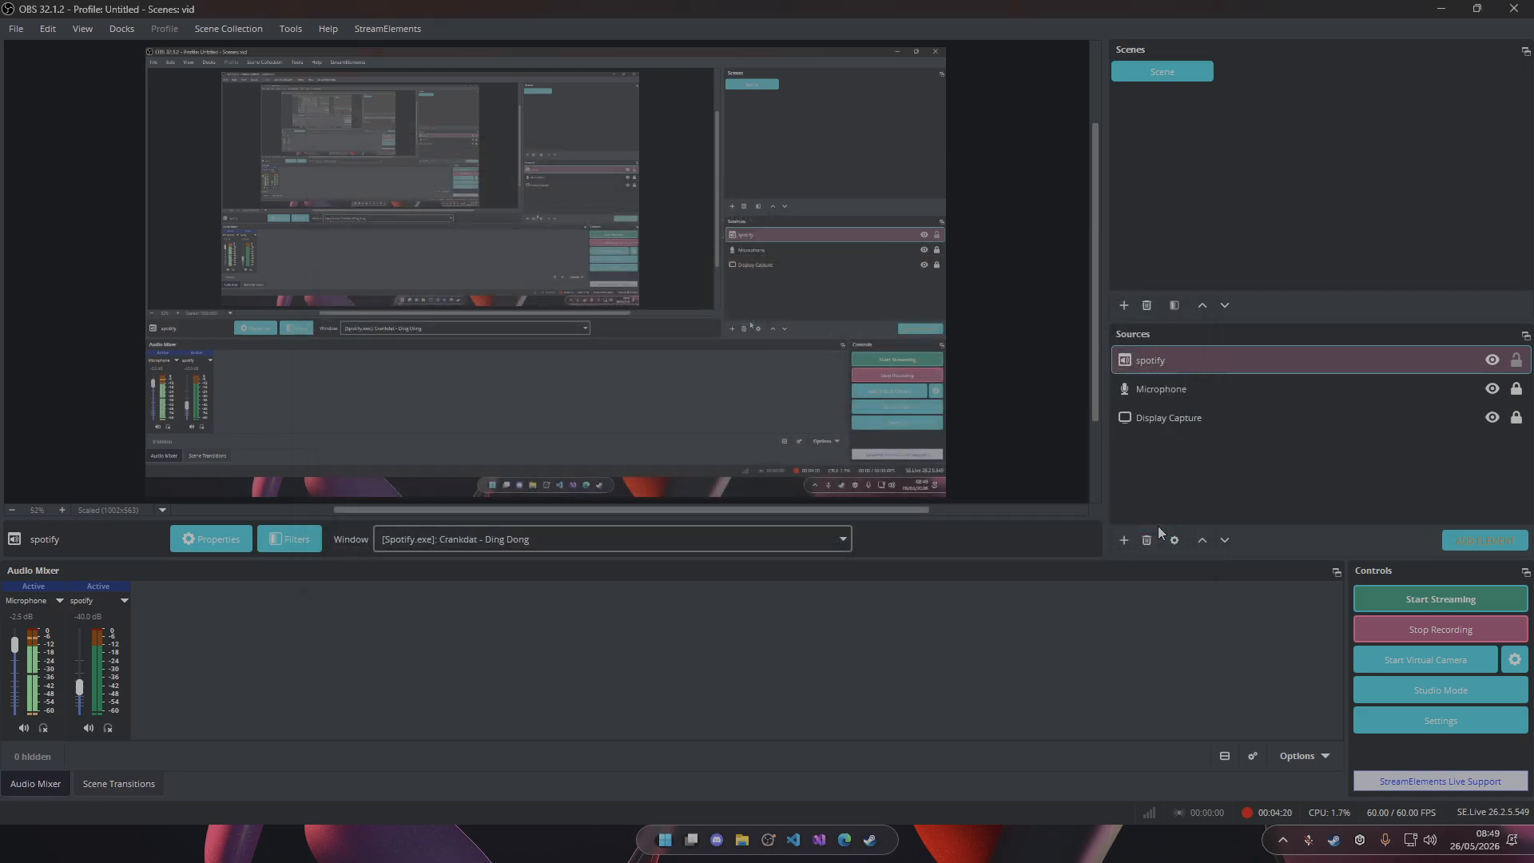
Review the Twitch VOD Track option in the streaming output settings and close the settings.
left_click(1407, 726)
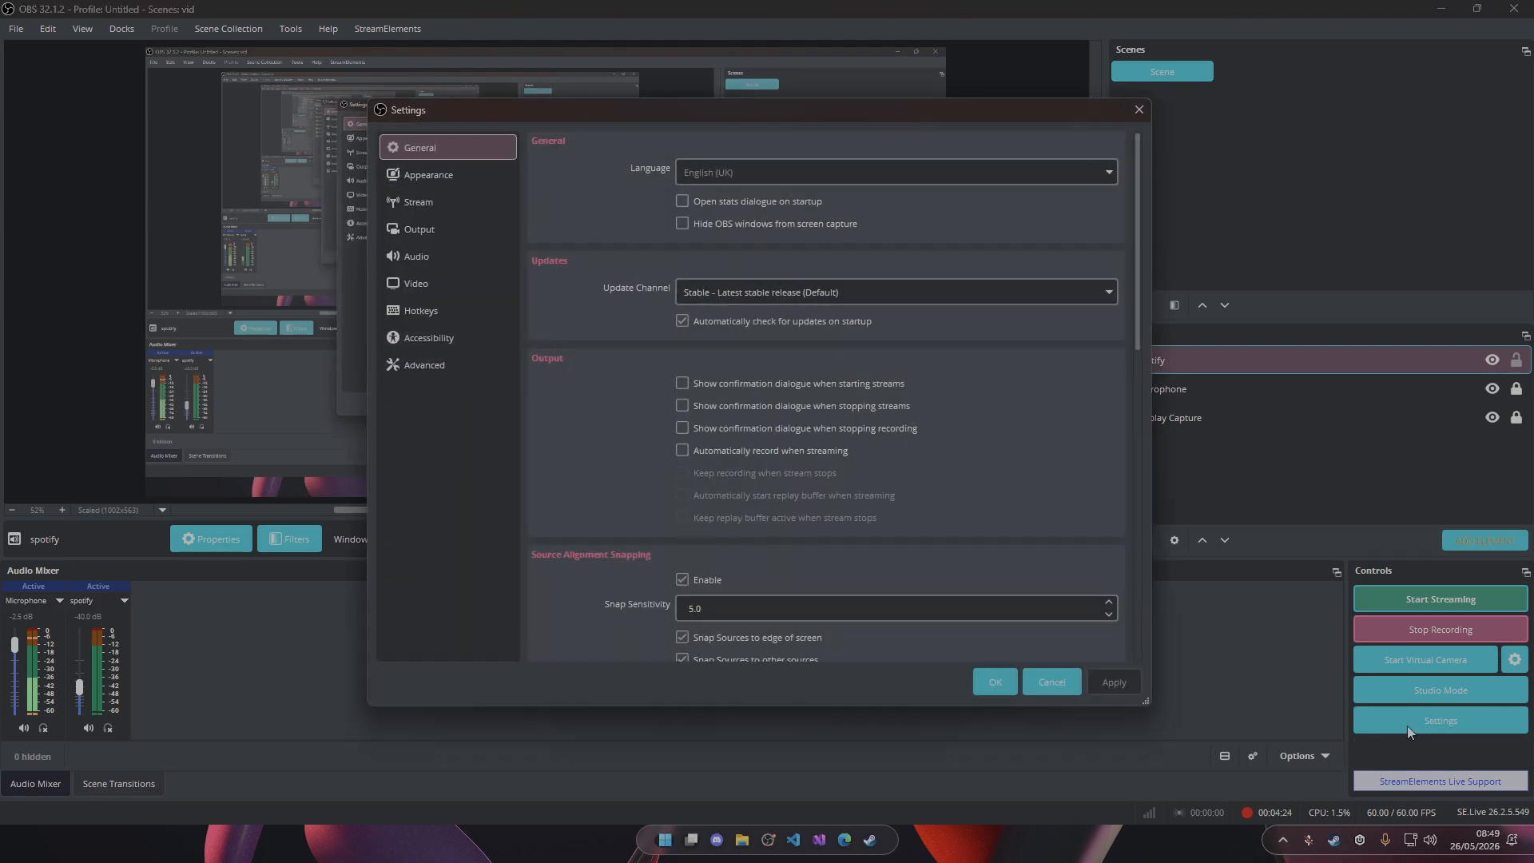
left_click(429, 232)
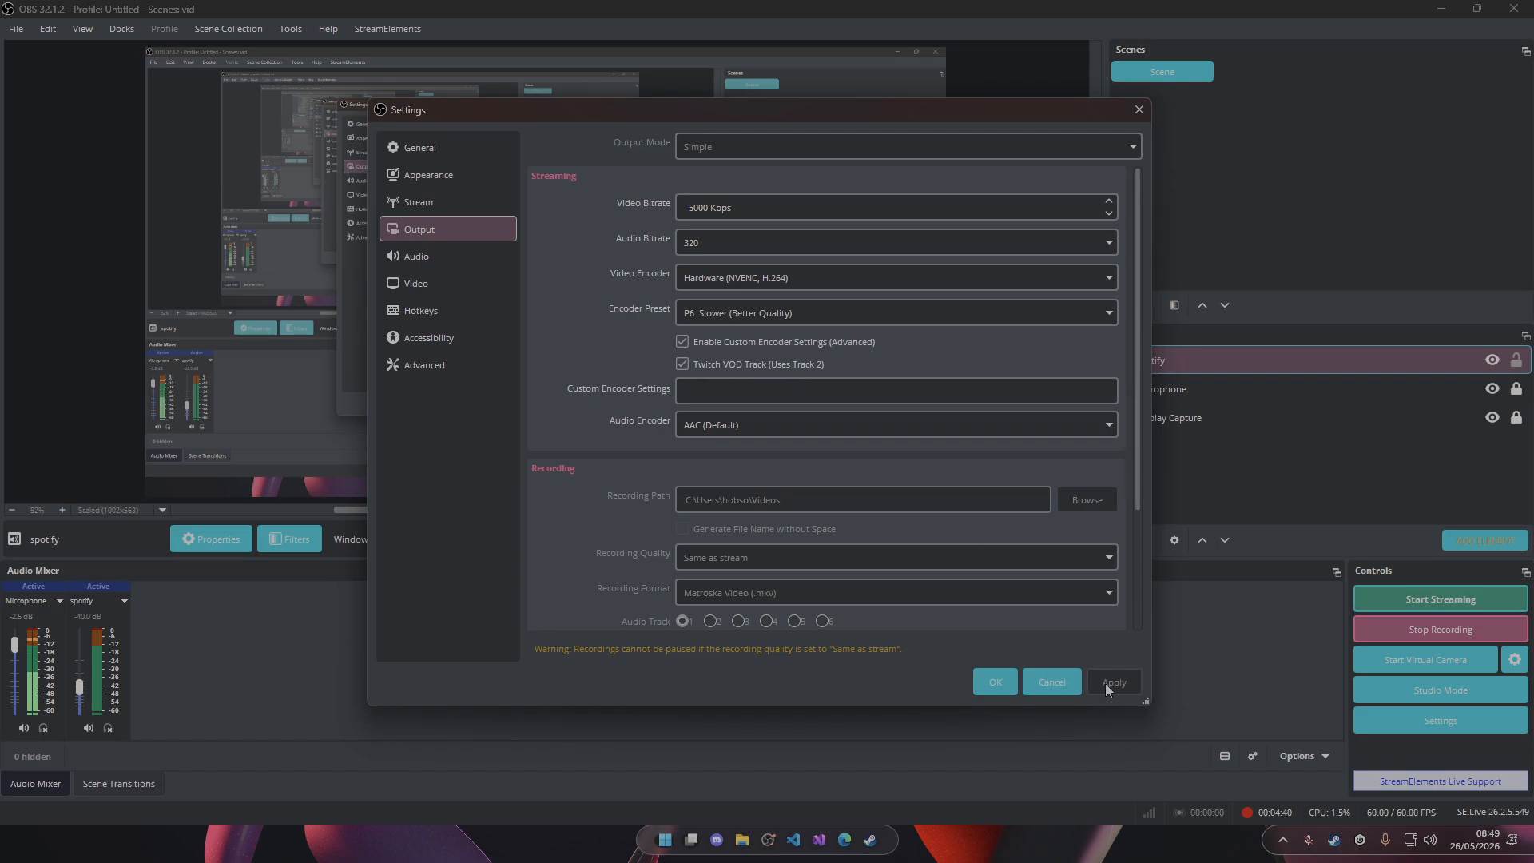
left_click(995, 680)
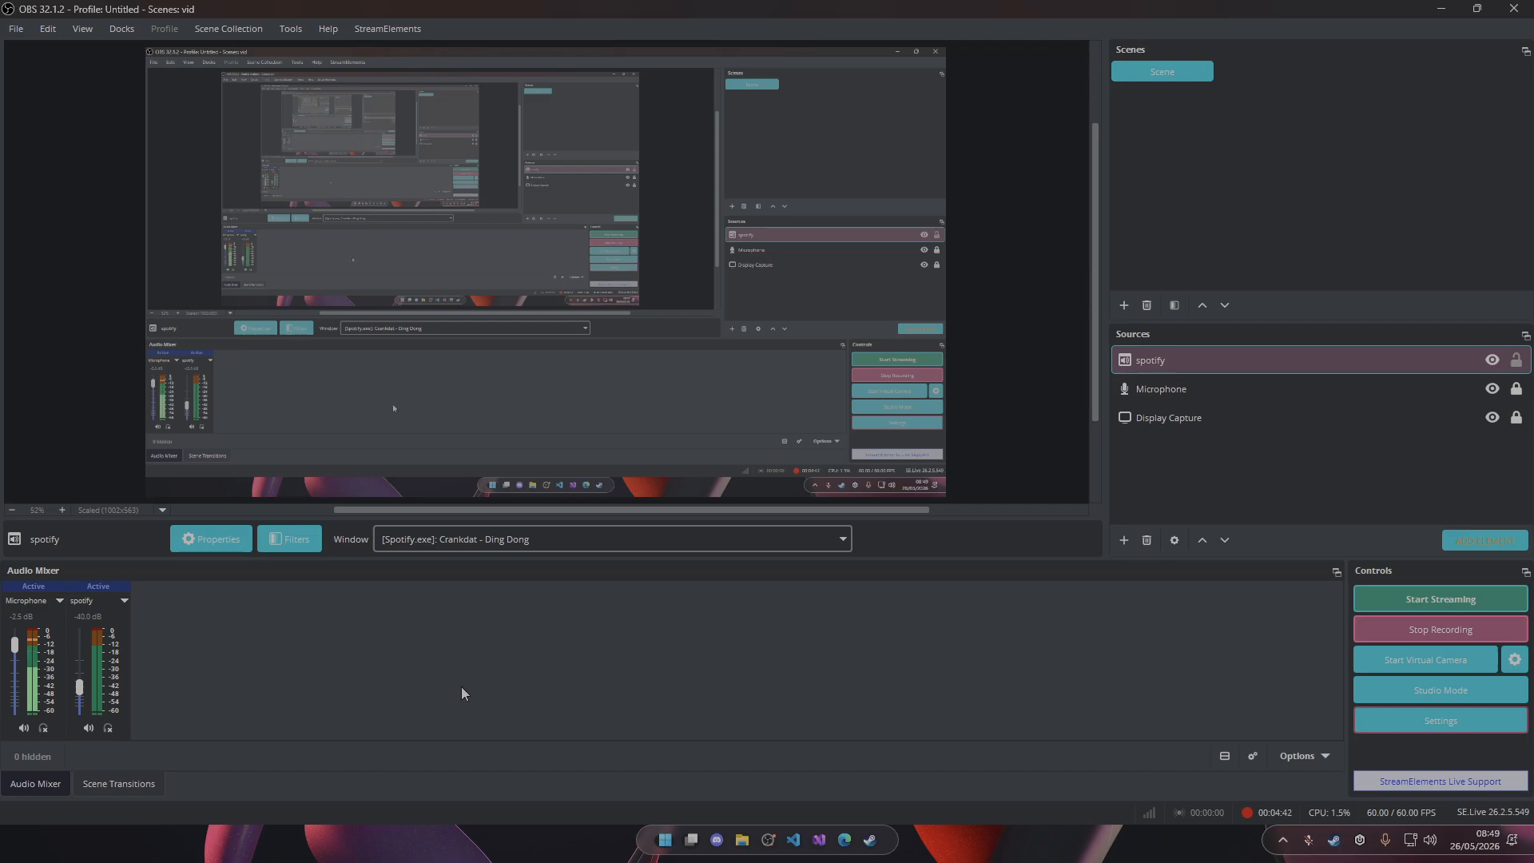
Review the audio track assignments of the microphone and spotify sources in the Advanced Audio Properties.
right_click(289, 630)
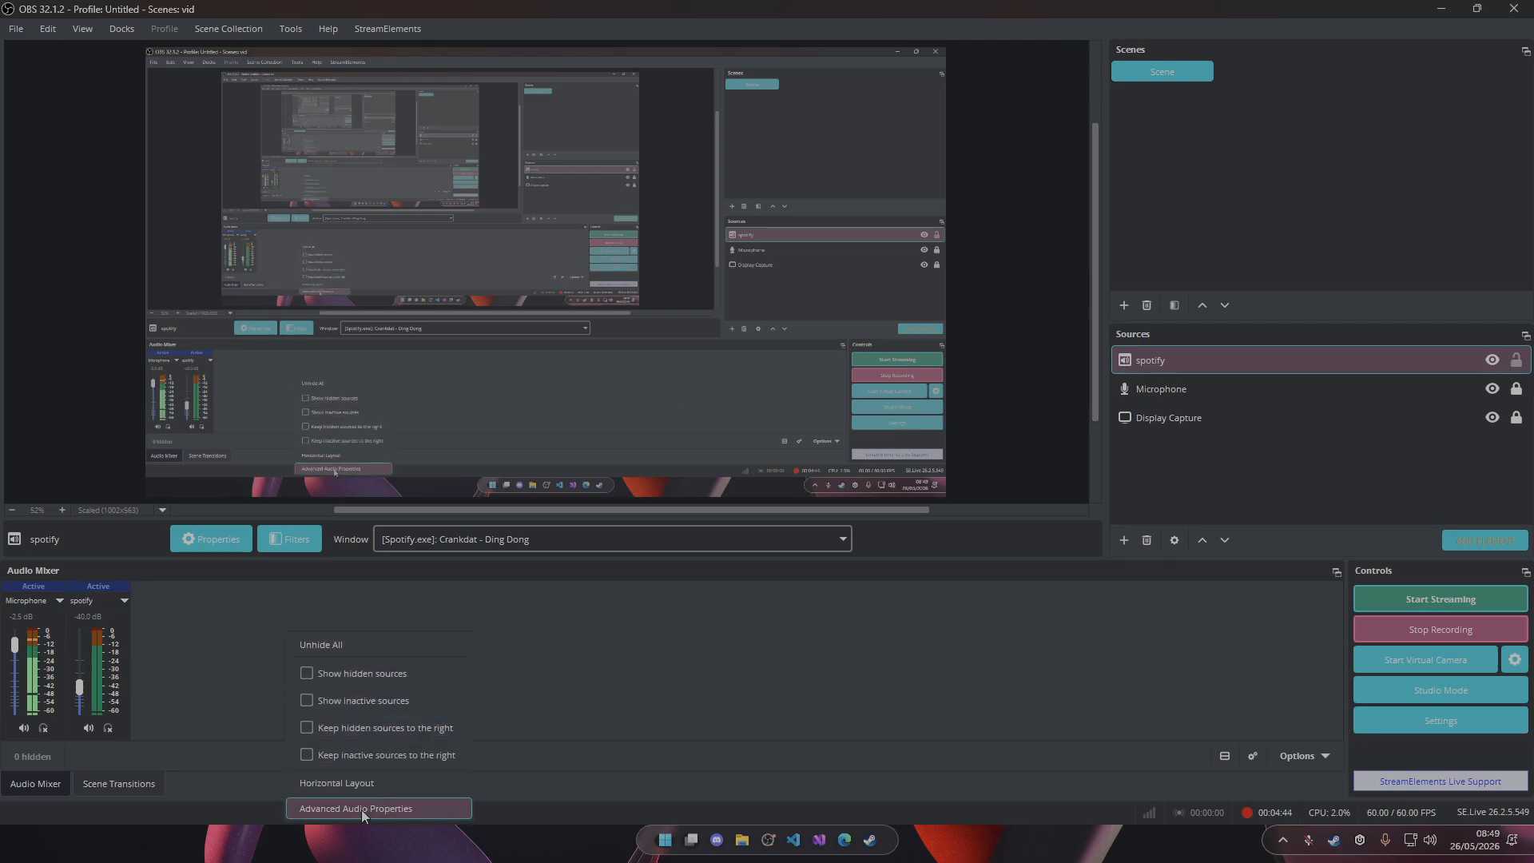
left_click(362, 809)
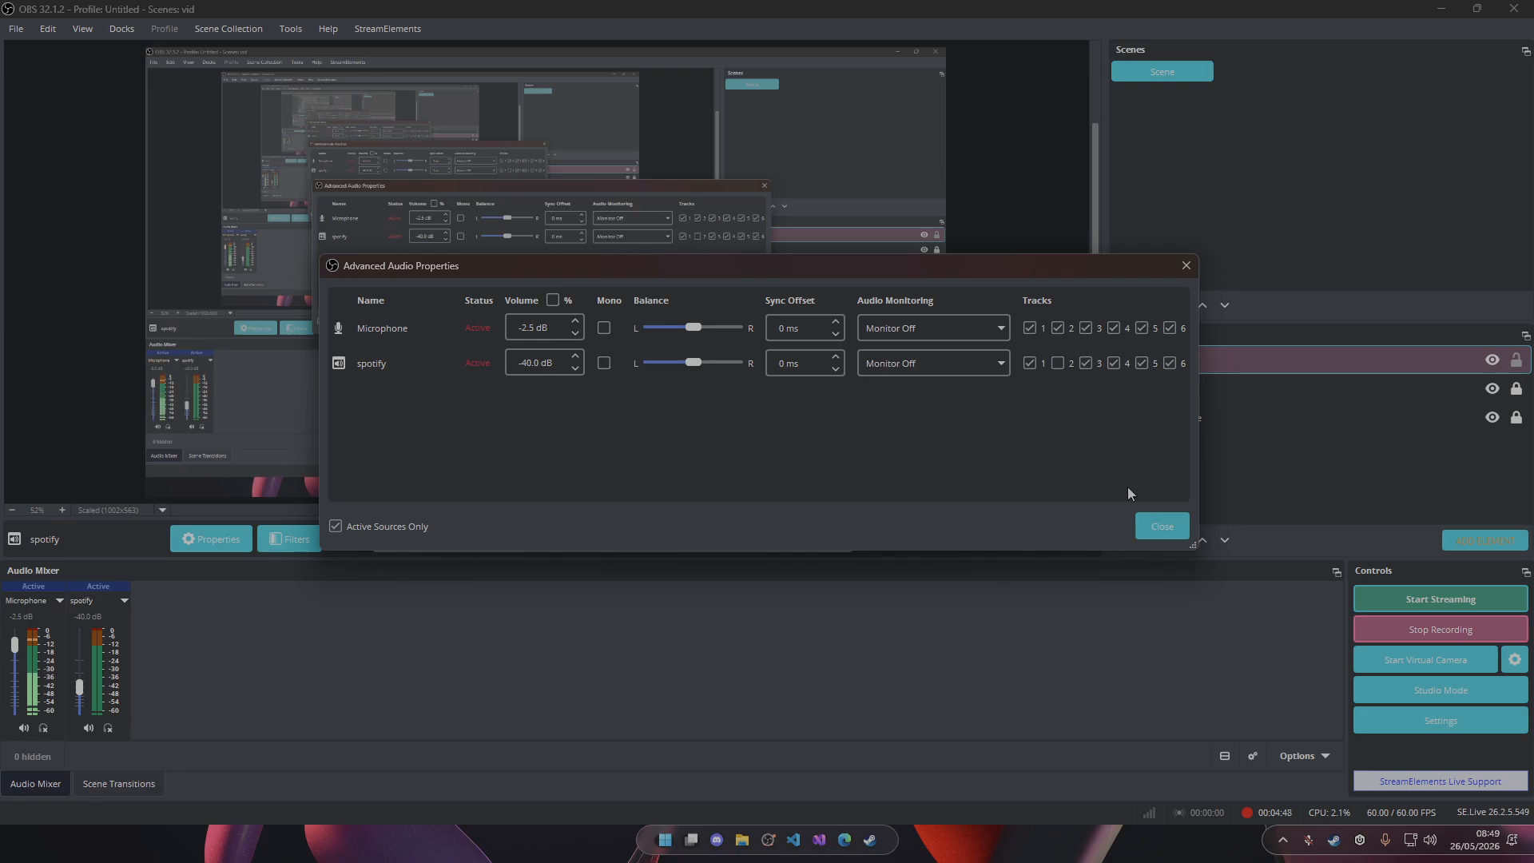
left_click(1162, 527)
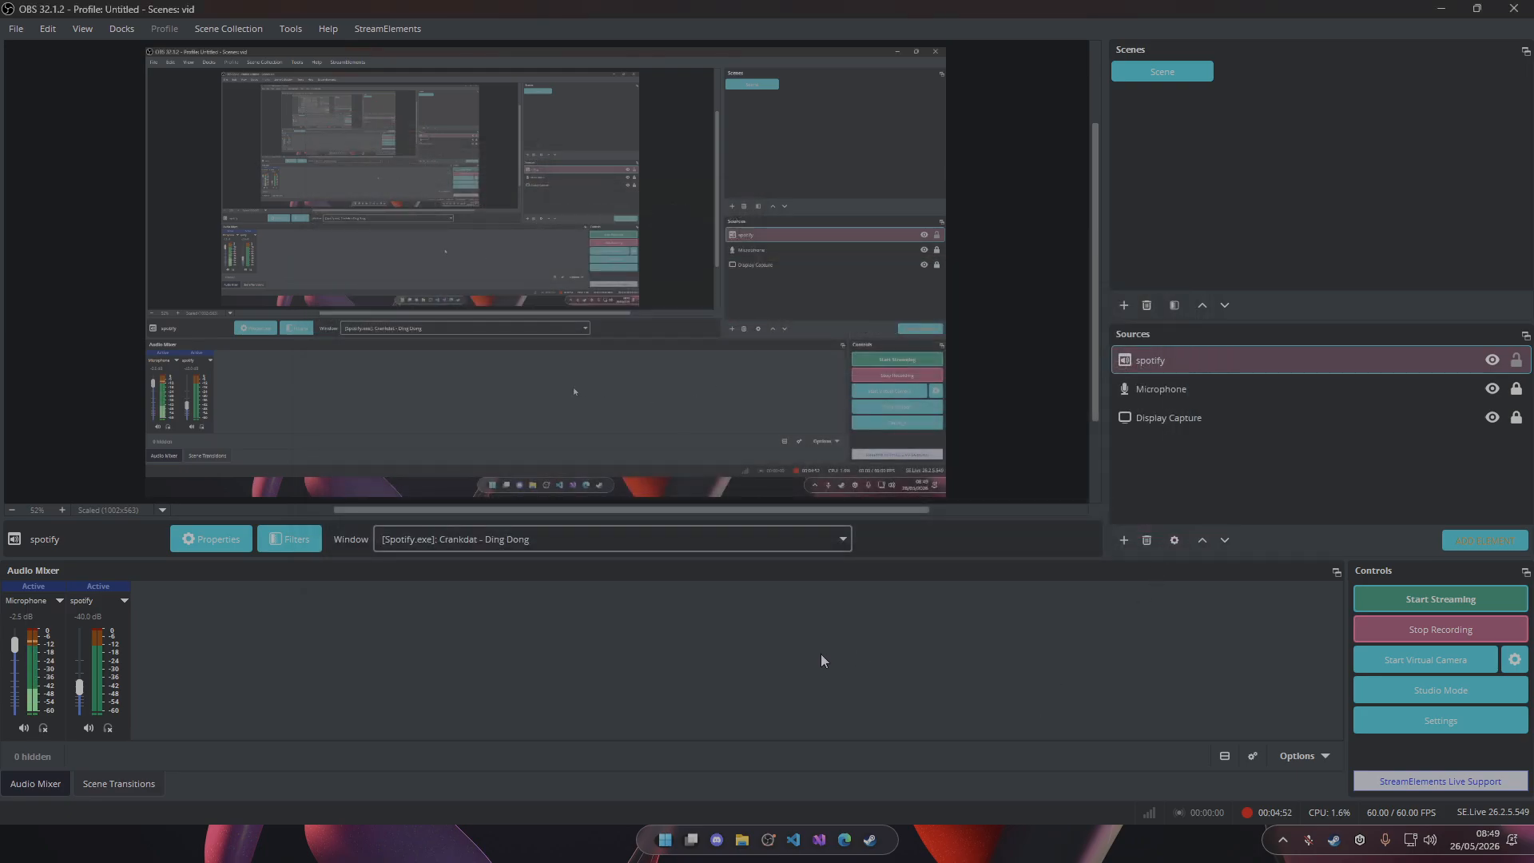
left_click(1161, 416)
left_click(1167, 366)
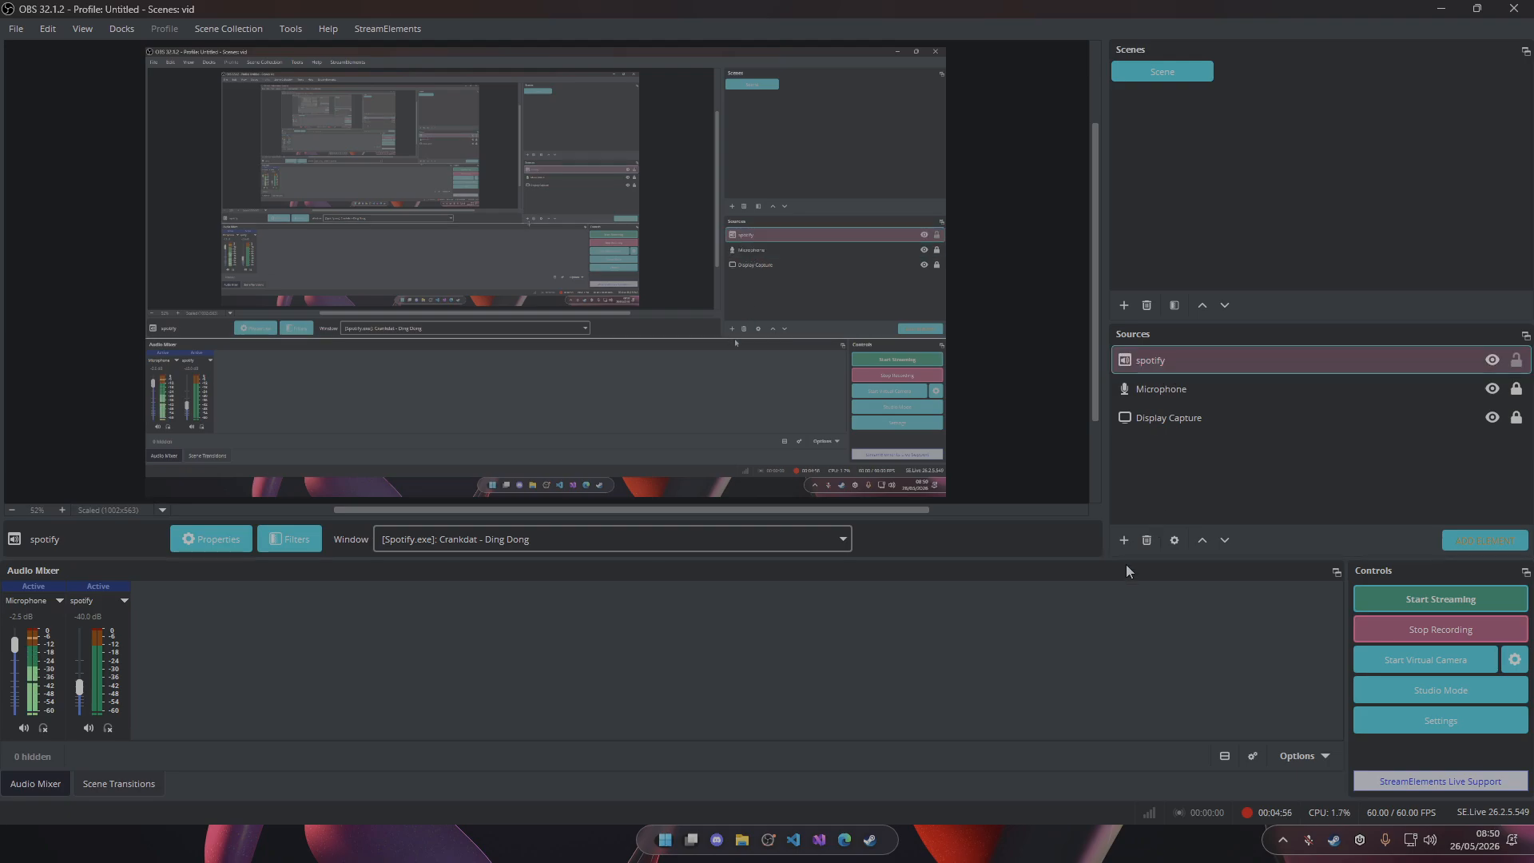
Add a new Window Capture source named "spotify audio" to the scene.
left_click(1124, 540)
left_click(1184, 480)
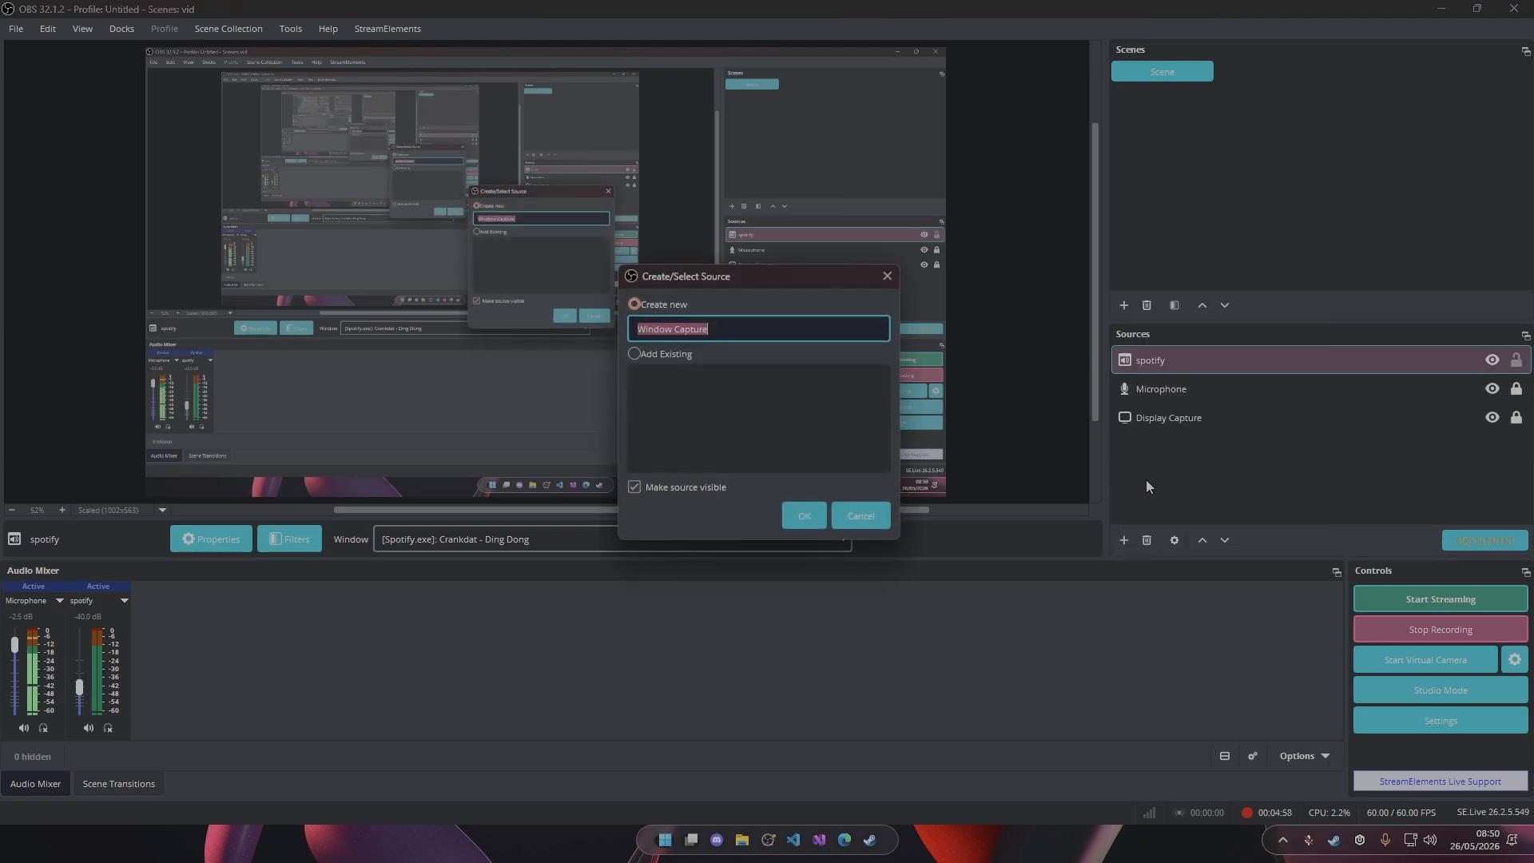
type("spotu")
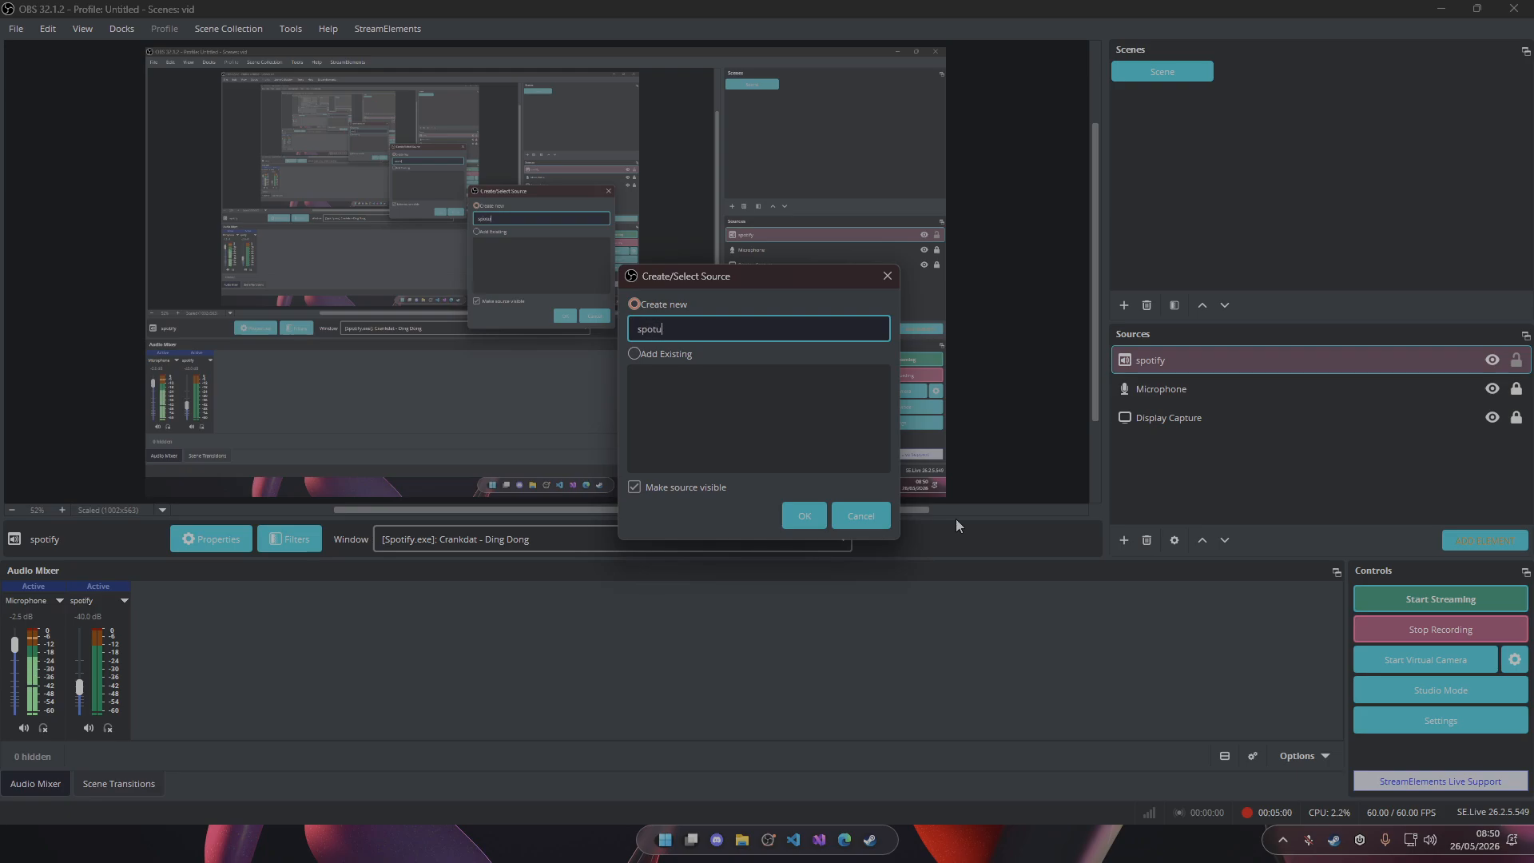
type("f")
key("BackSpace")
key("BackSpace")
type("ify audio")
key("Return")
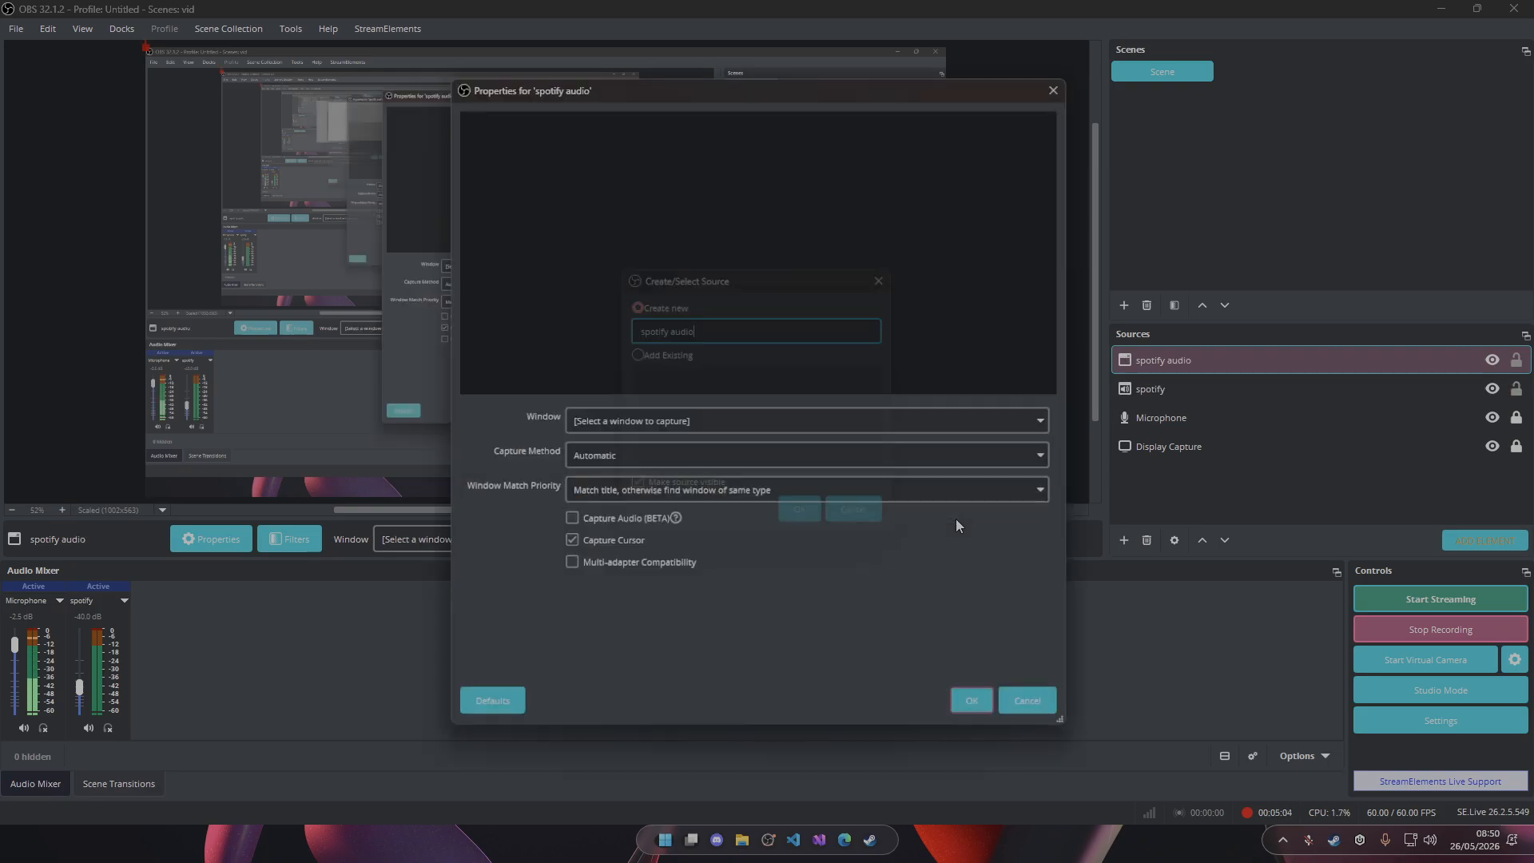
Set the new window capture to "[Spotify.exe]: Spotify Premium" and choose its capture method.
left_click(606, 421)
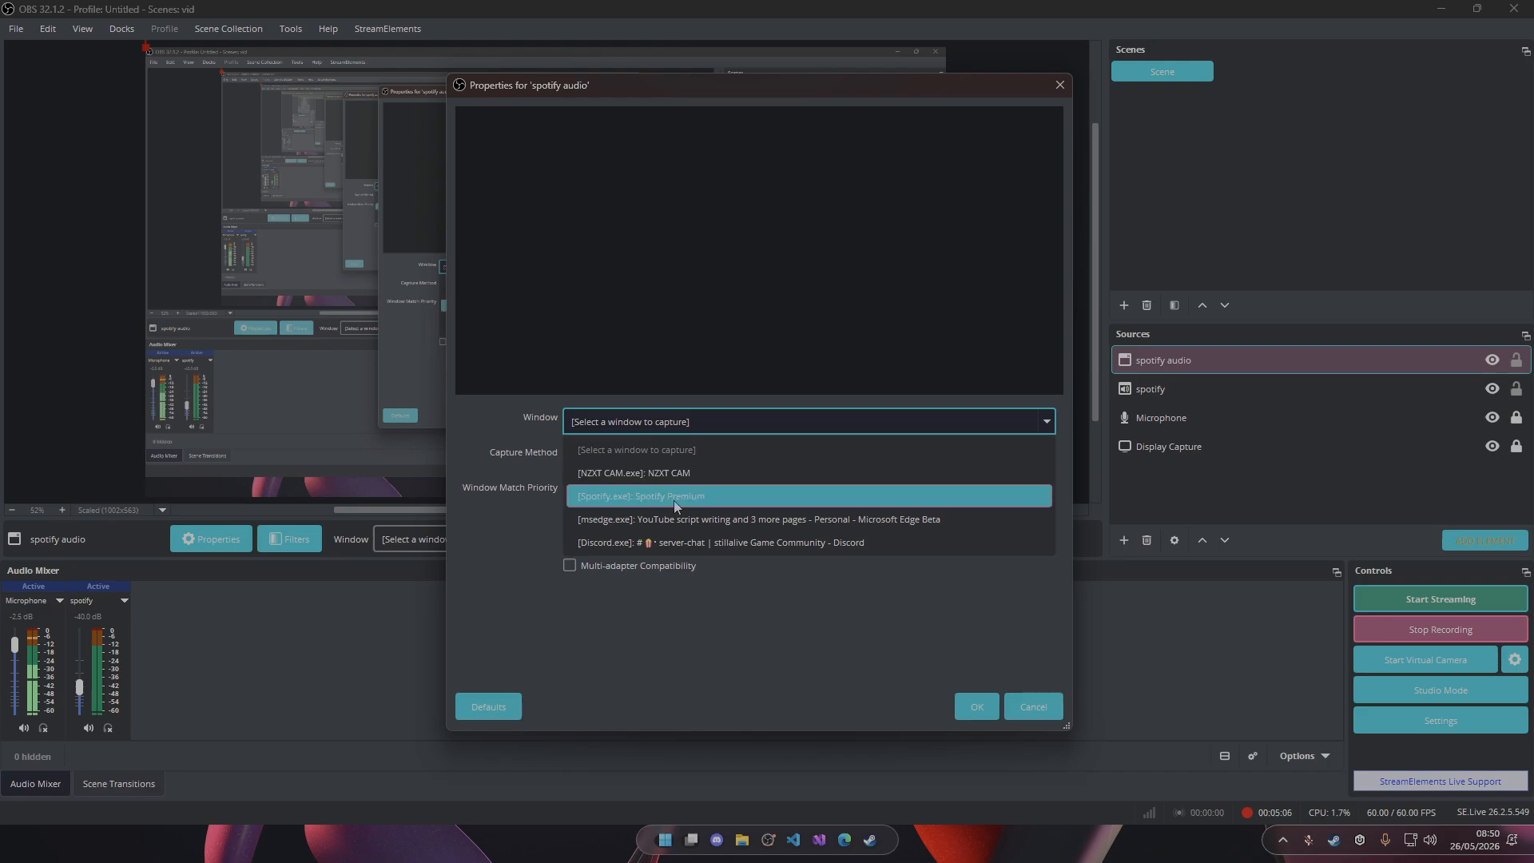
left_click(674, 496)
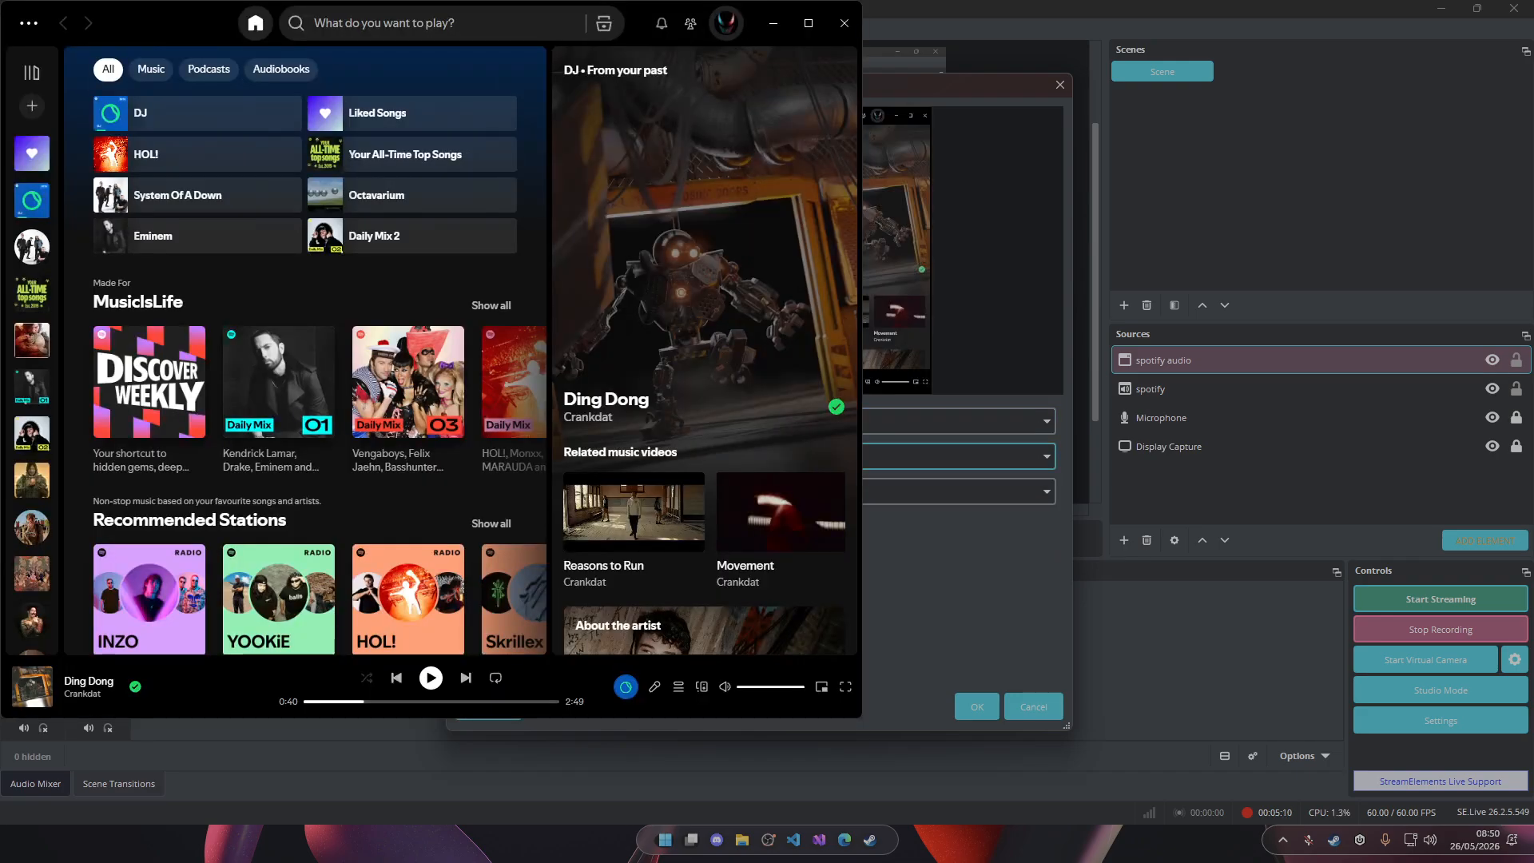
left_click(687, 456)
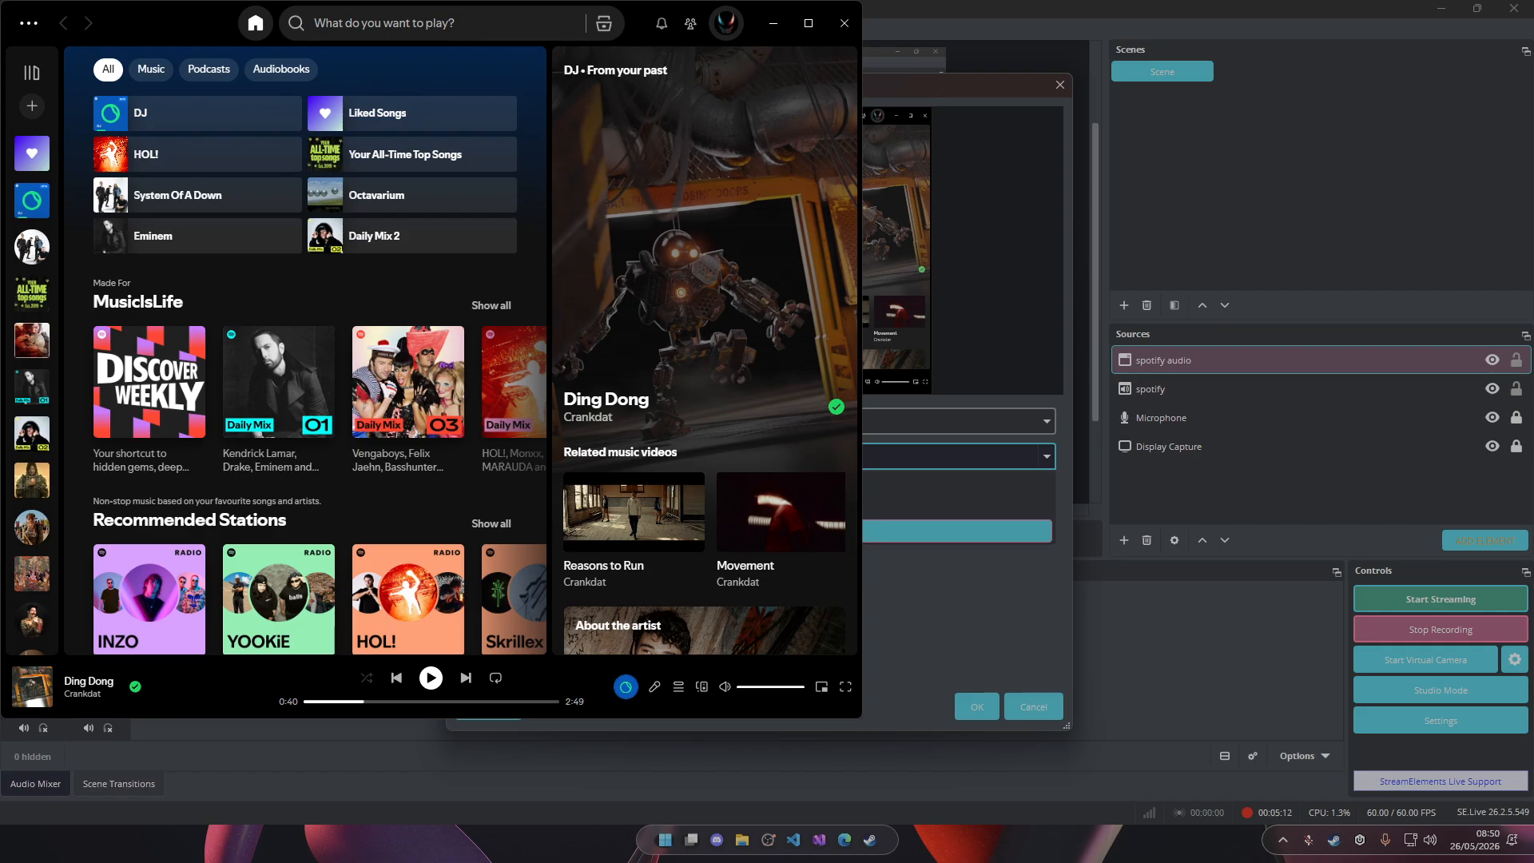
left_click(687, 531)
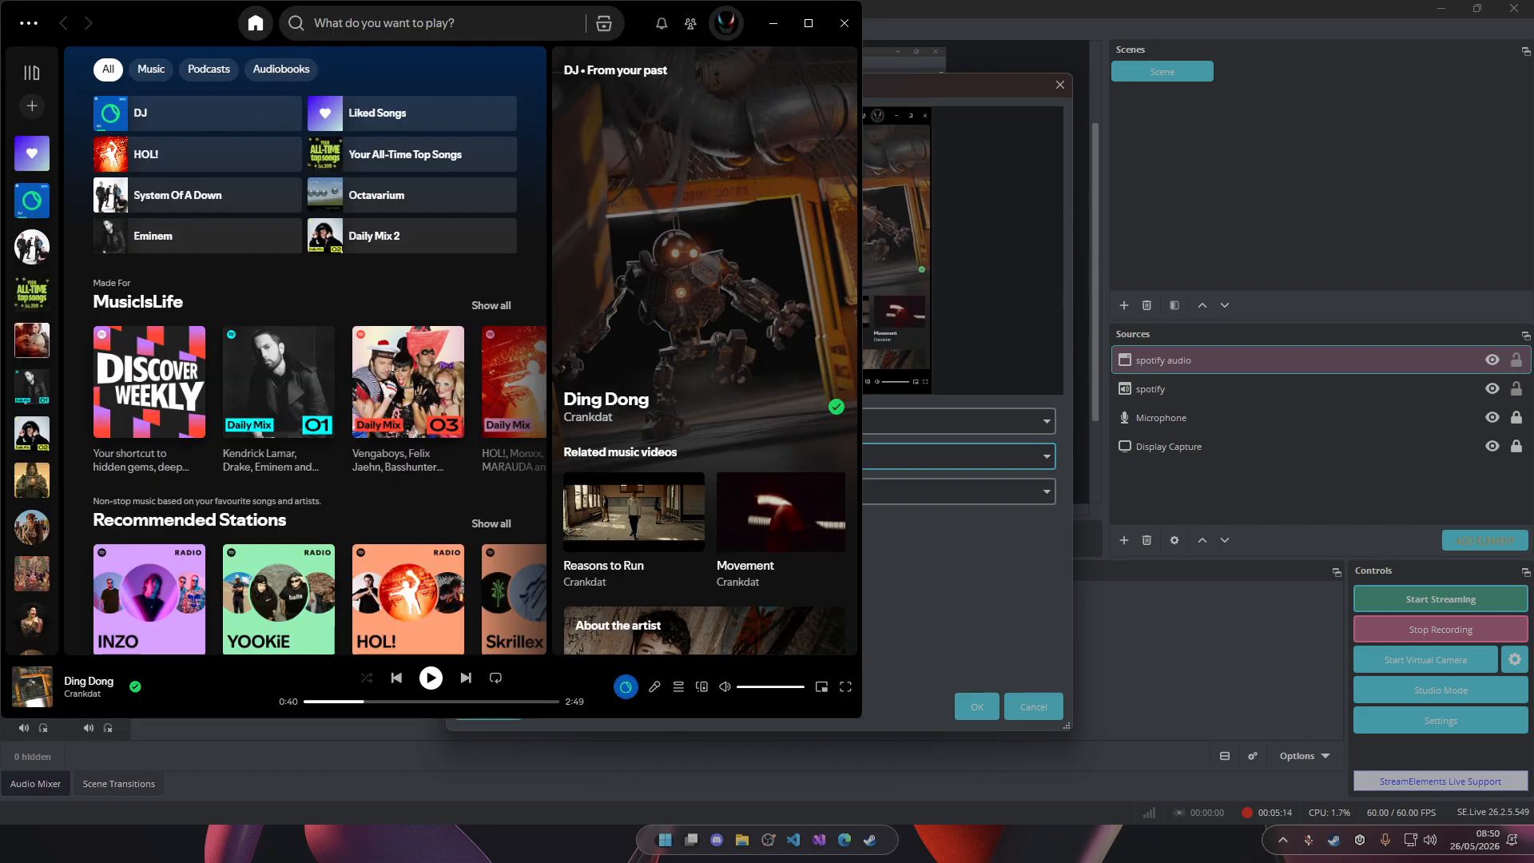
Choose the window match priority for the Spotify capture, enable Capture Audio (BETA), and accept the source properties.
left_click(687, 491)
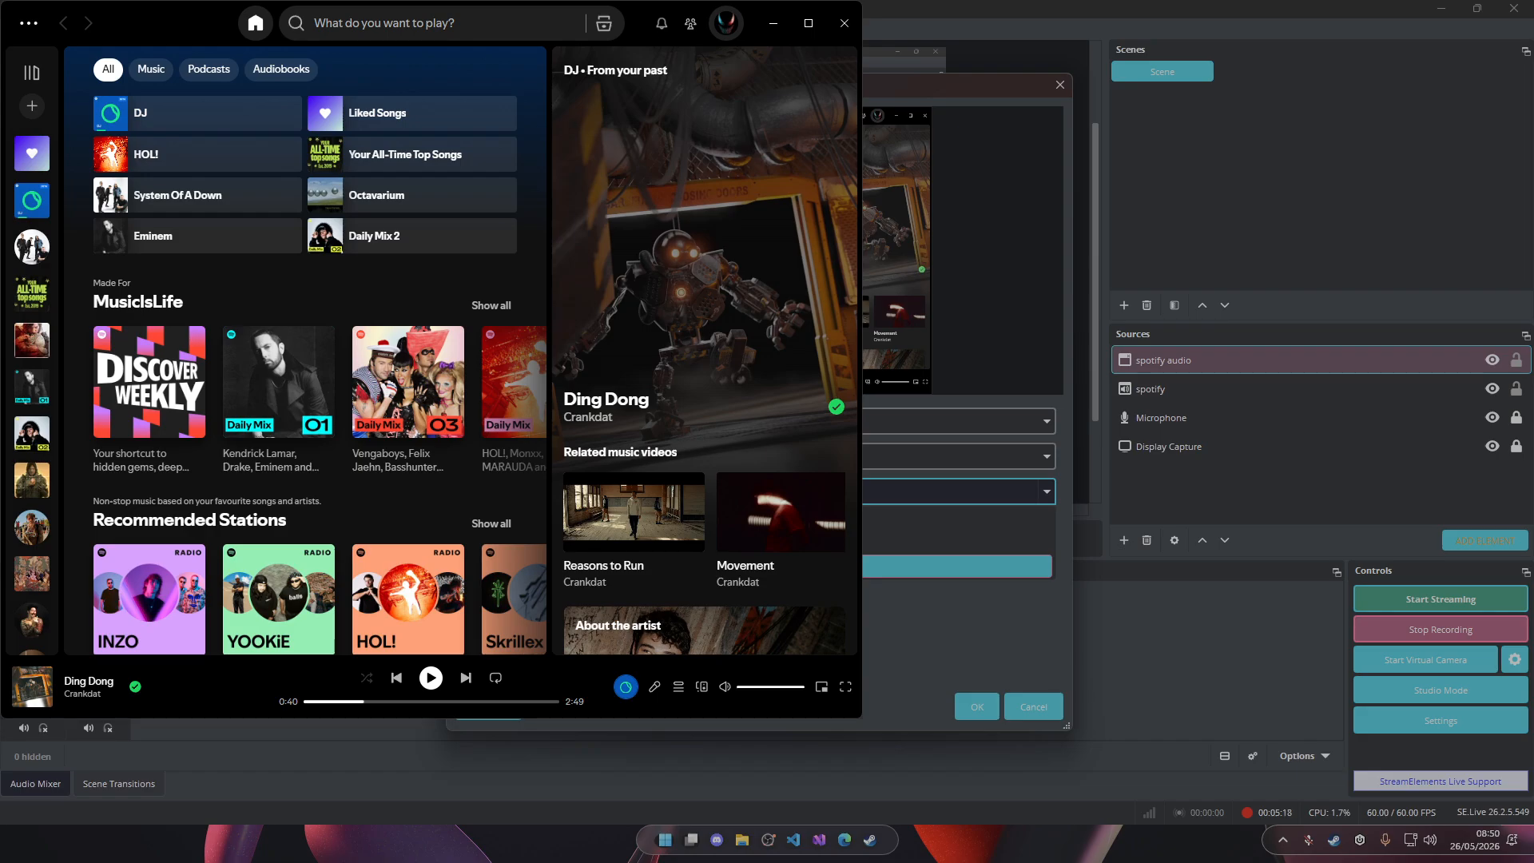
left_click(703, 567)
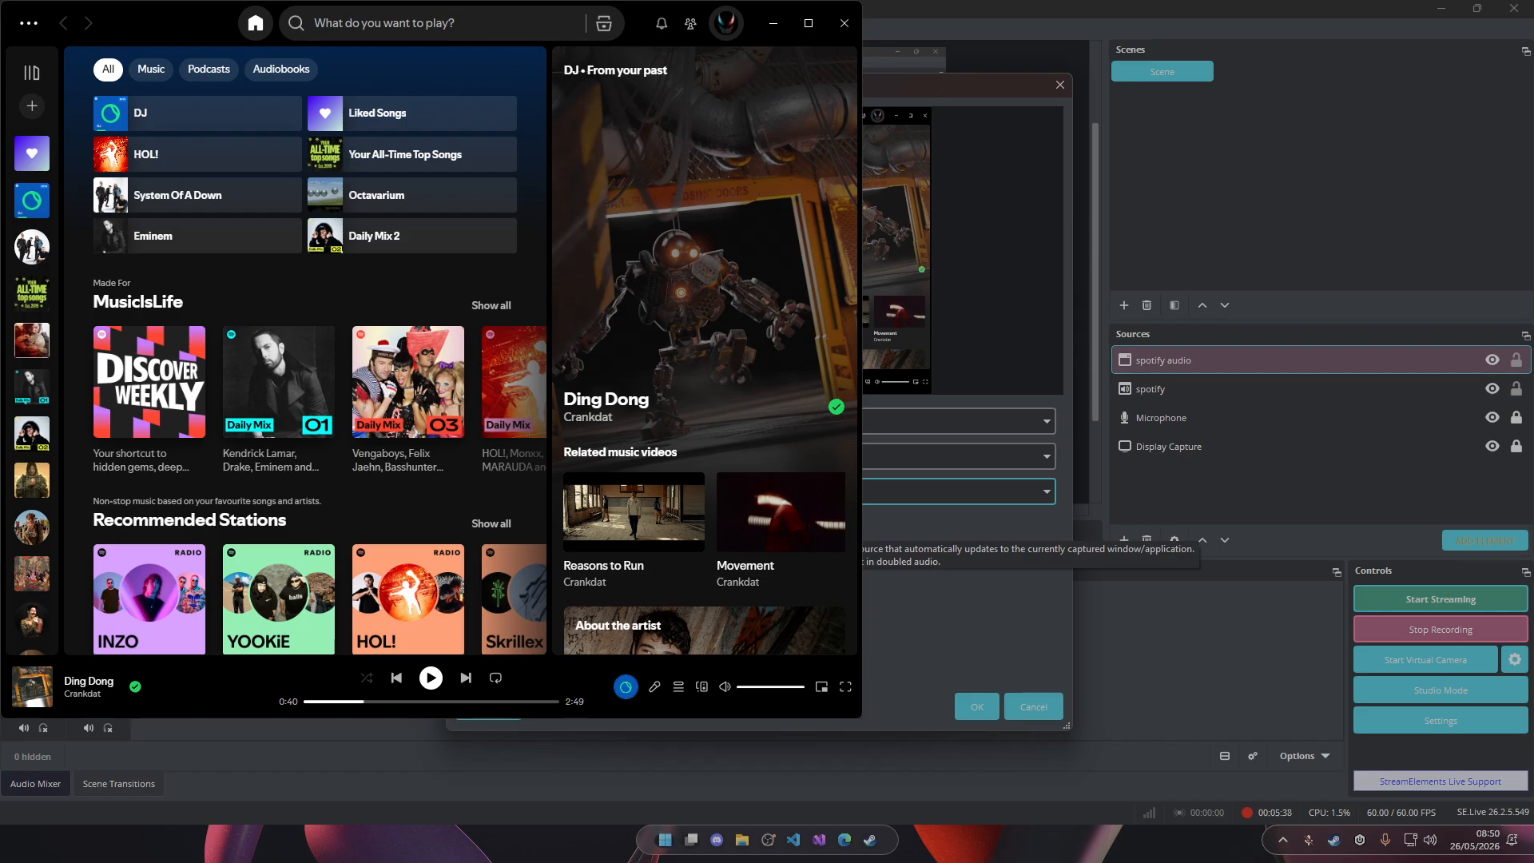
left_click(624, 522)
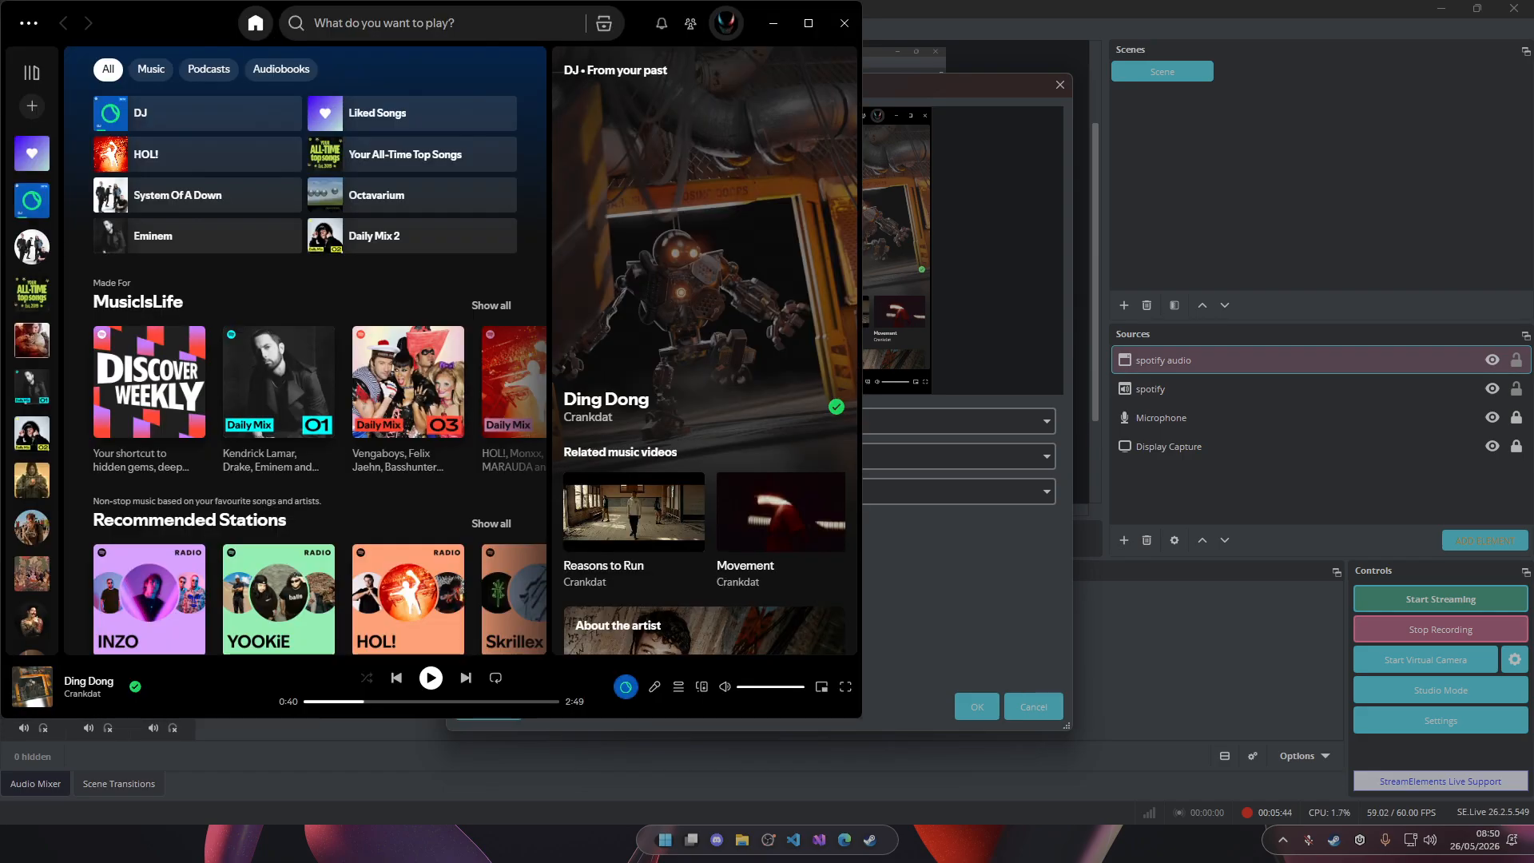
left_click(968, 705)
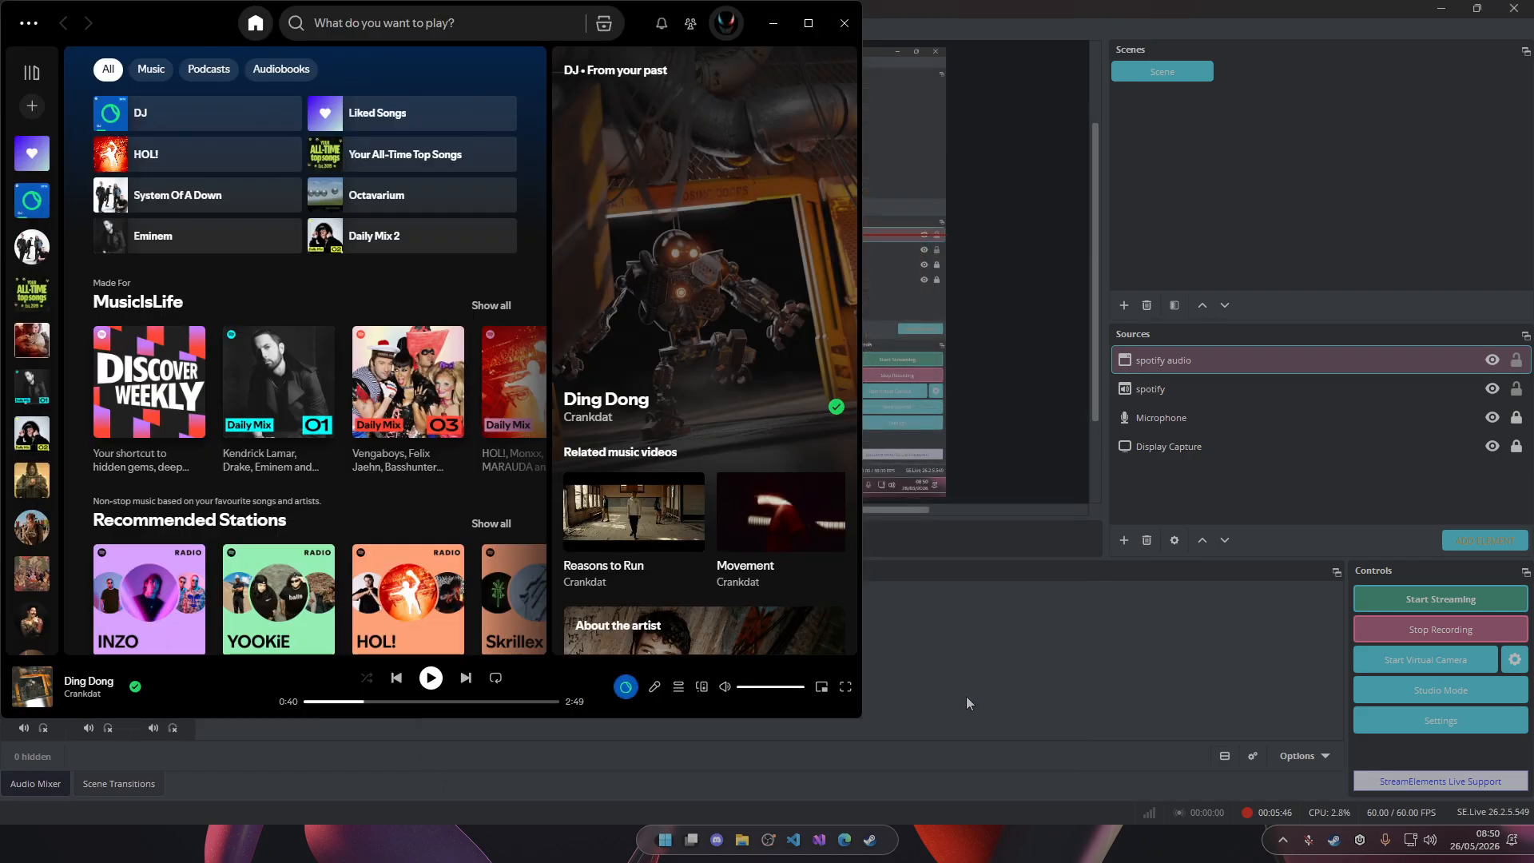
Move the spotify audio capture off the left edge of the canvas, lock the source, and test the lock.
left_click_drag(528, 220, 71, 251)
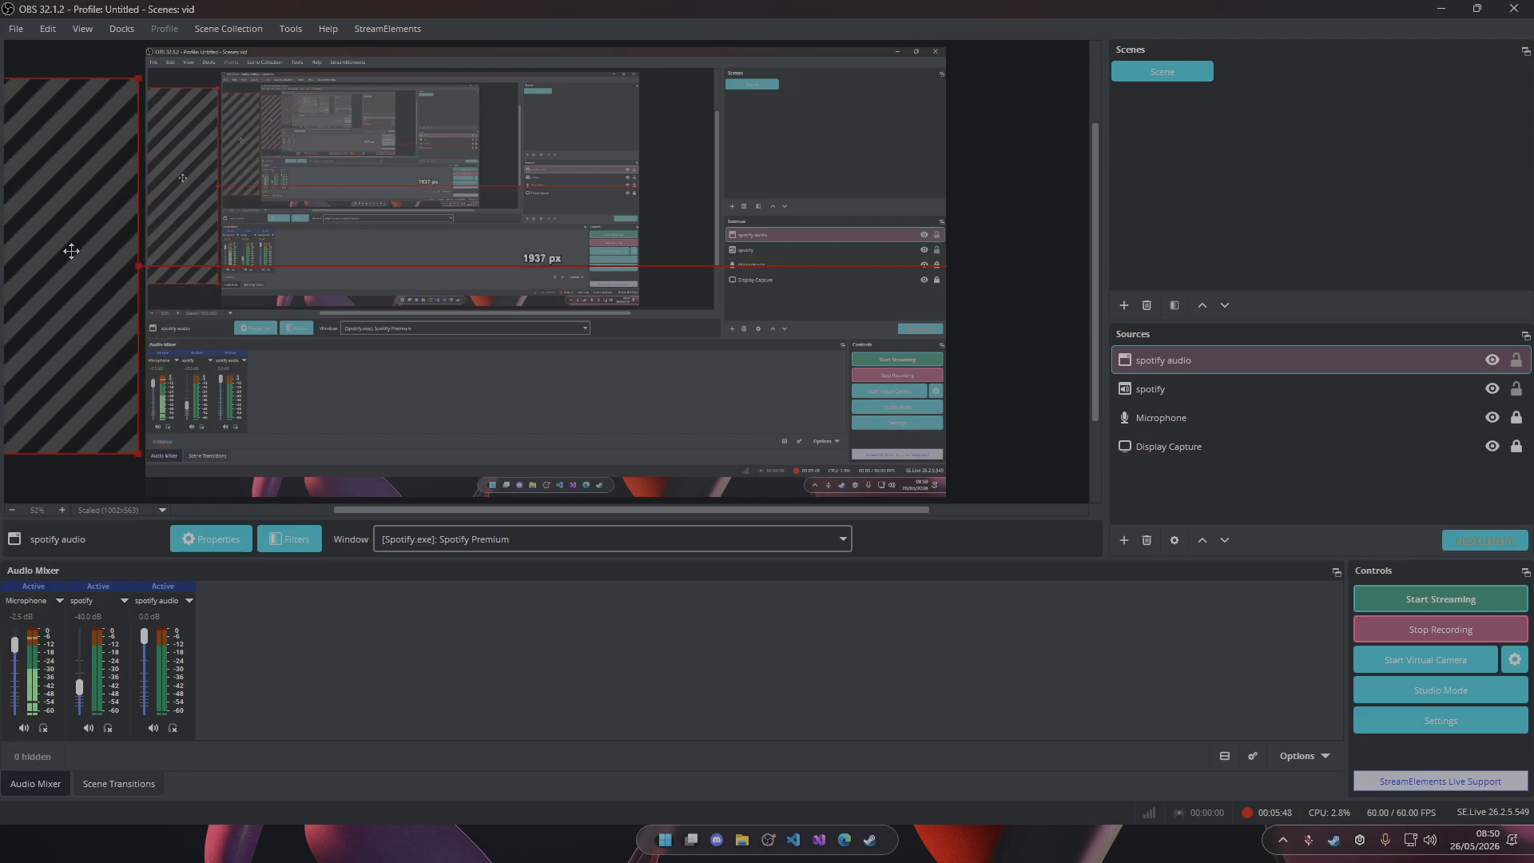
left_click(1517, 361)
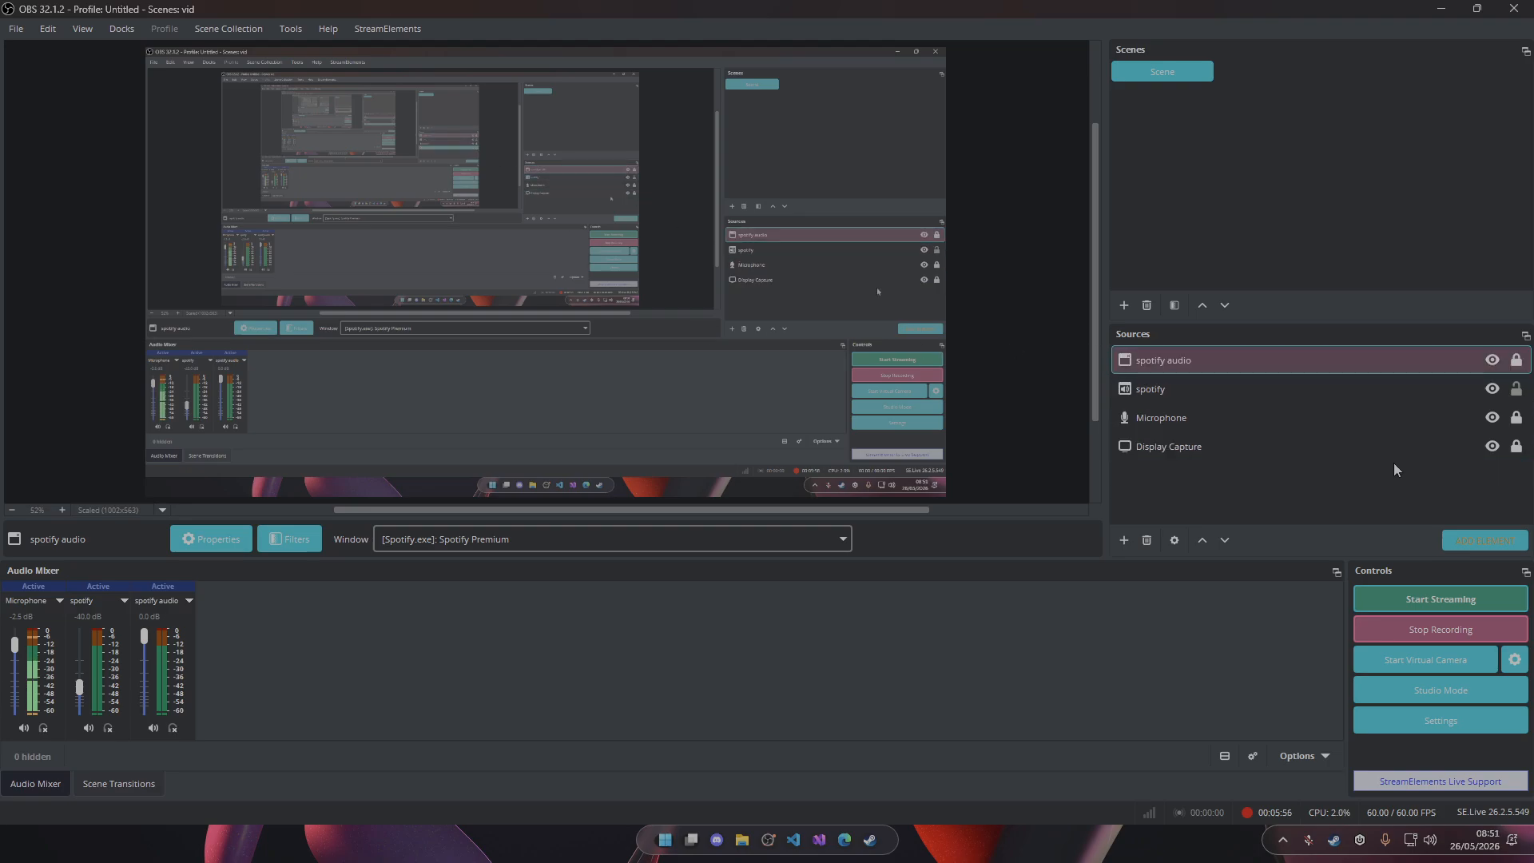
left_click_drag(723, 393, 401, 171)
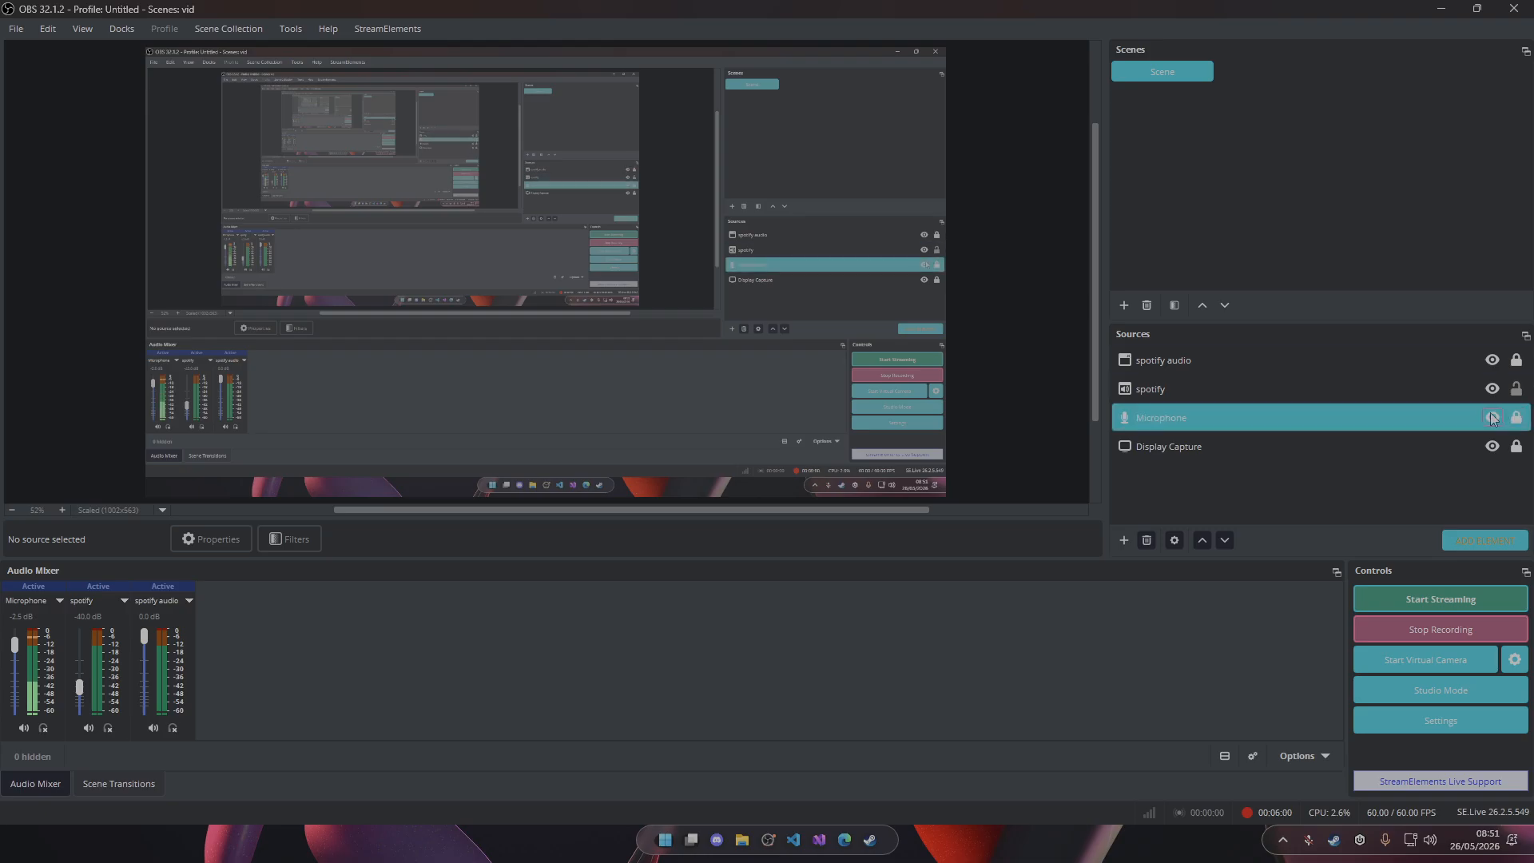
Unlock the spotify audio source, bring its capture partly back into view, and return it off-canvas with the lock on.
left_click(1516, 361)
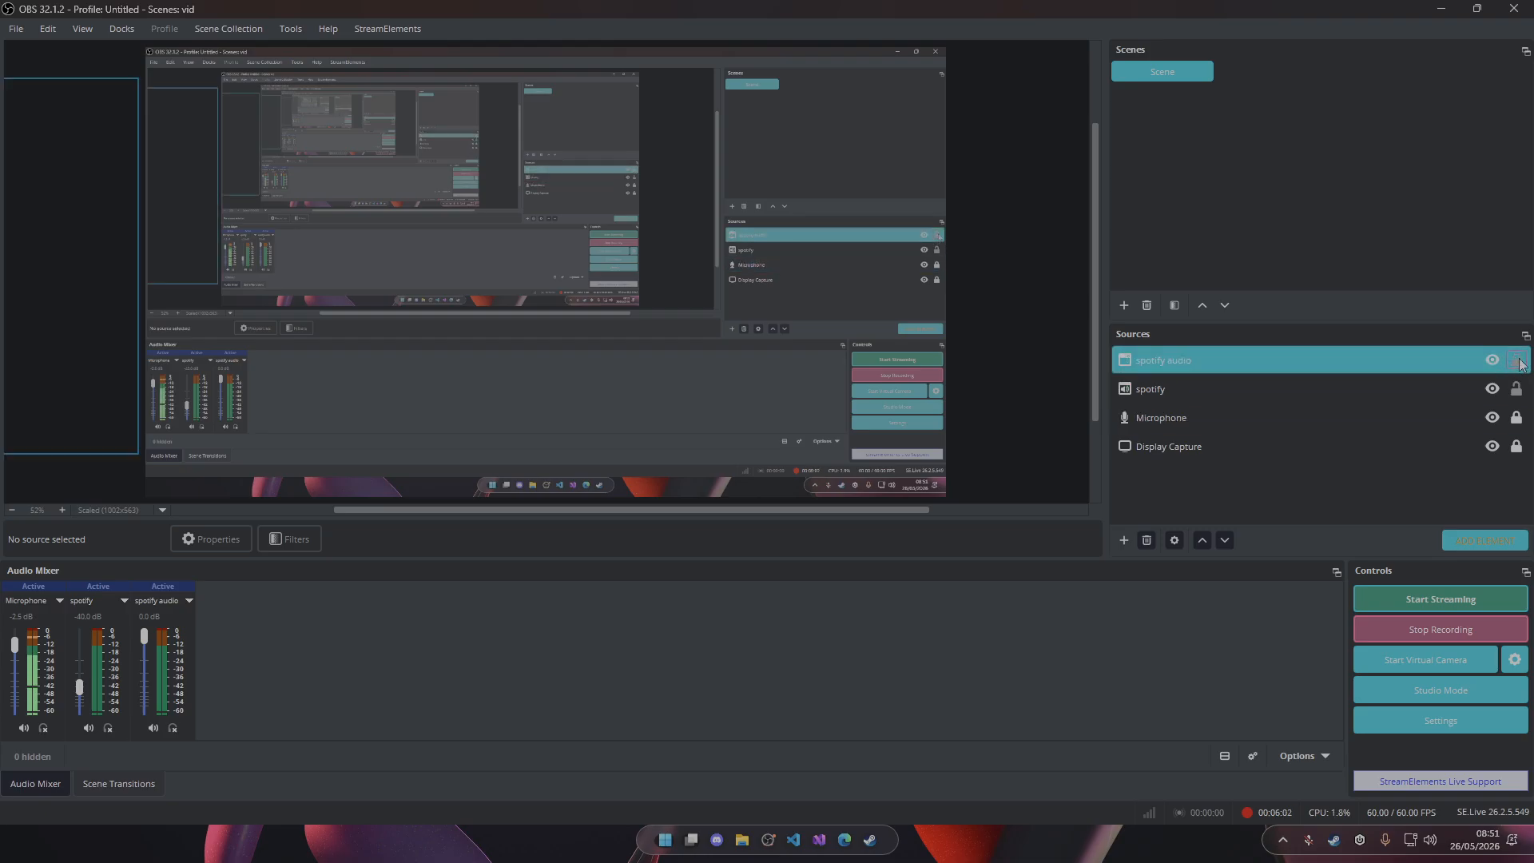
left_click_drag(89, 221, 132, 219)
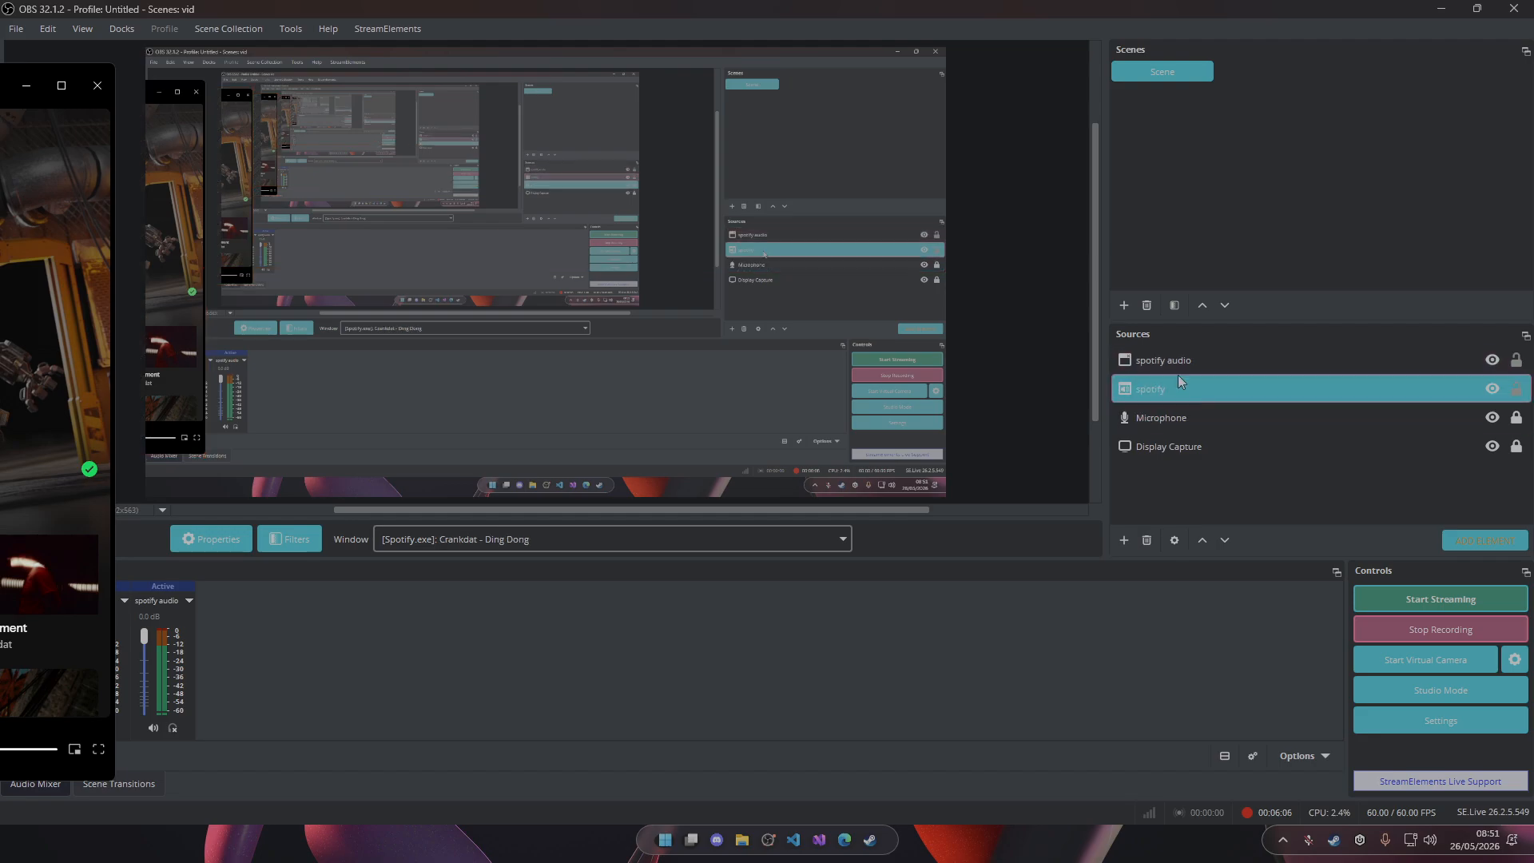
left_click_drag(136, 195, 64, 200)
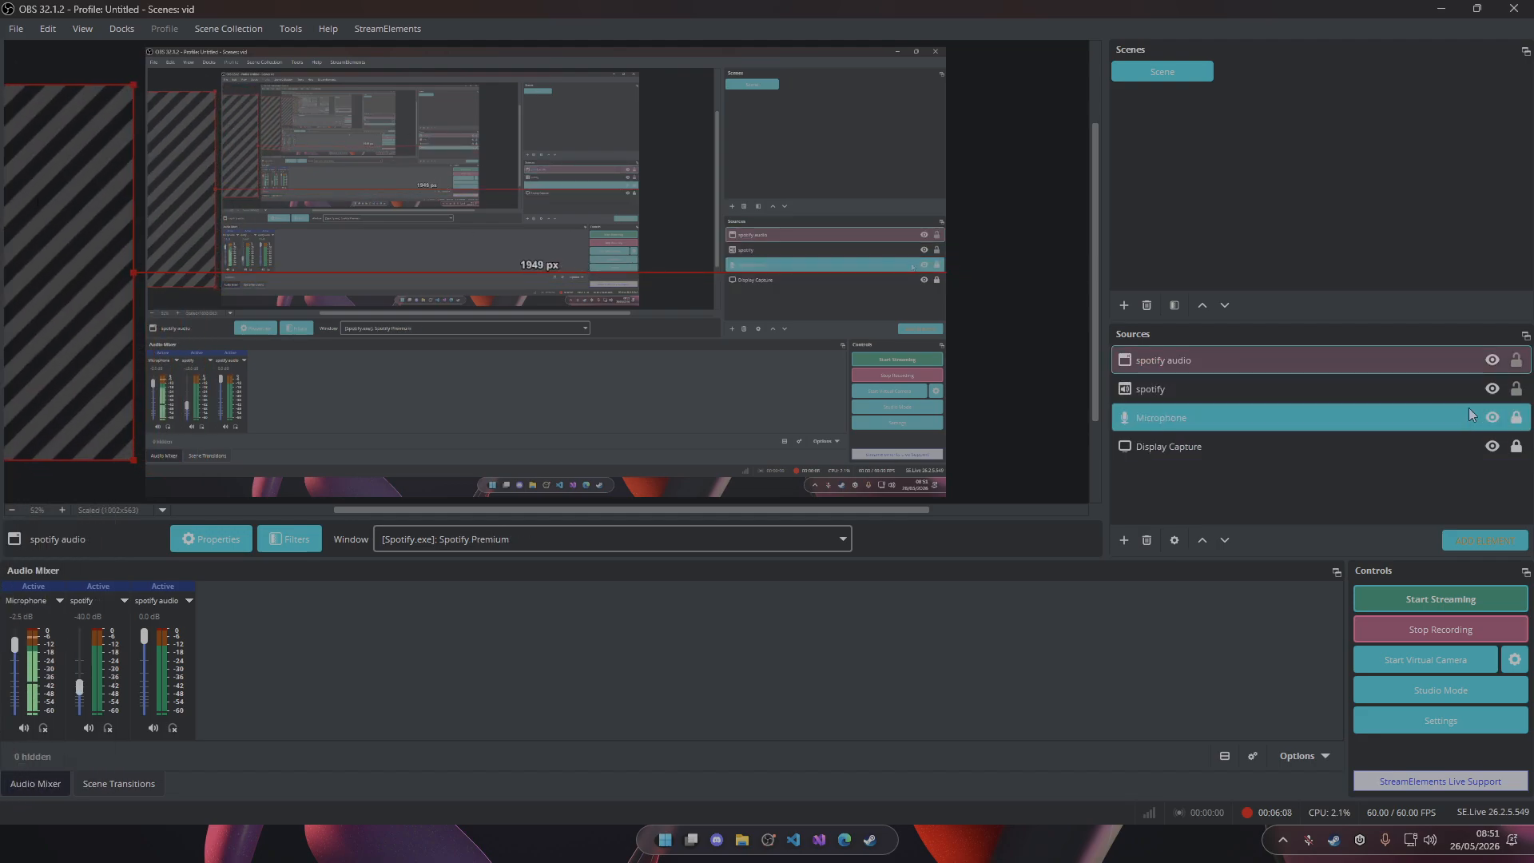
left_click(1514, 364)
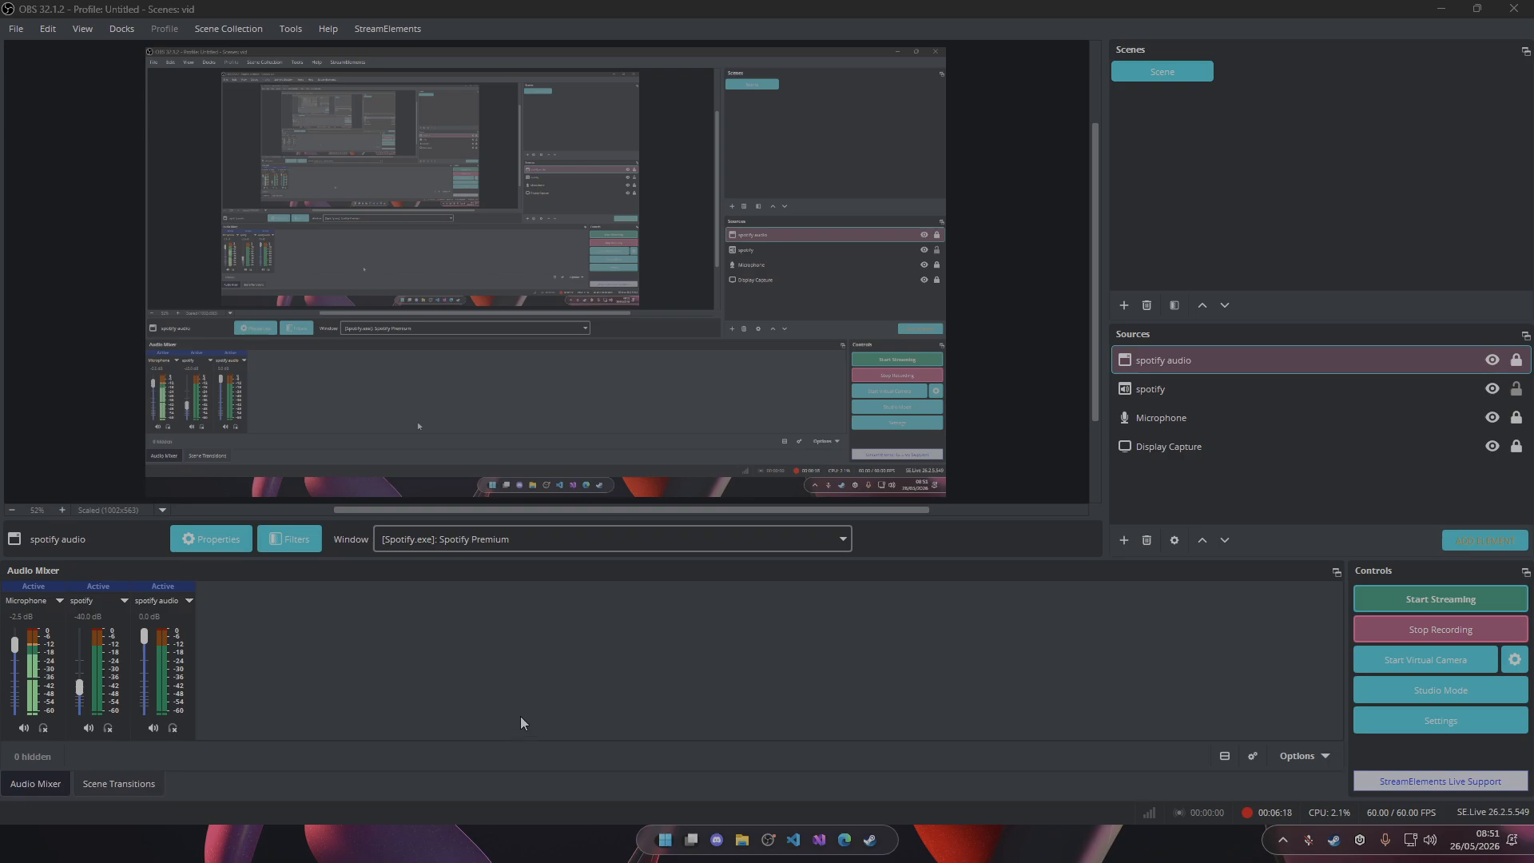
Add a new Browser source named "alerts" to the scene.
left_click(1124, 540)
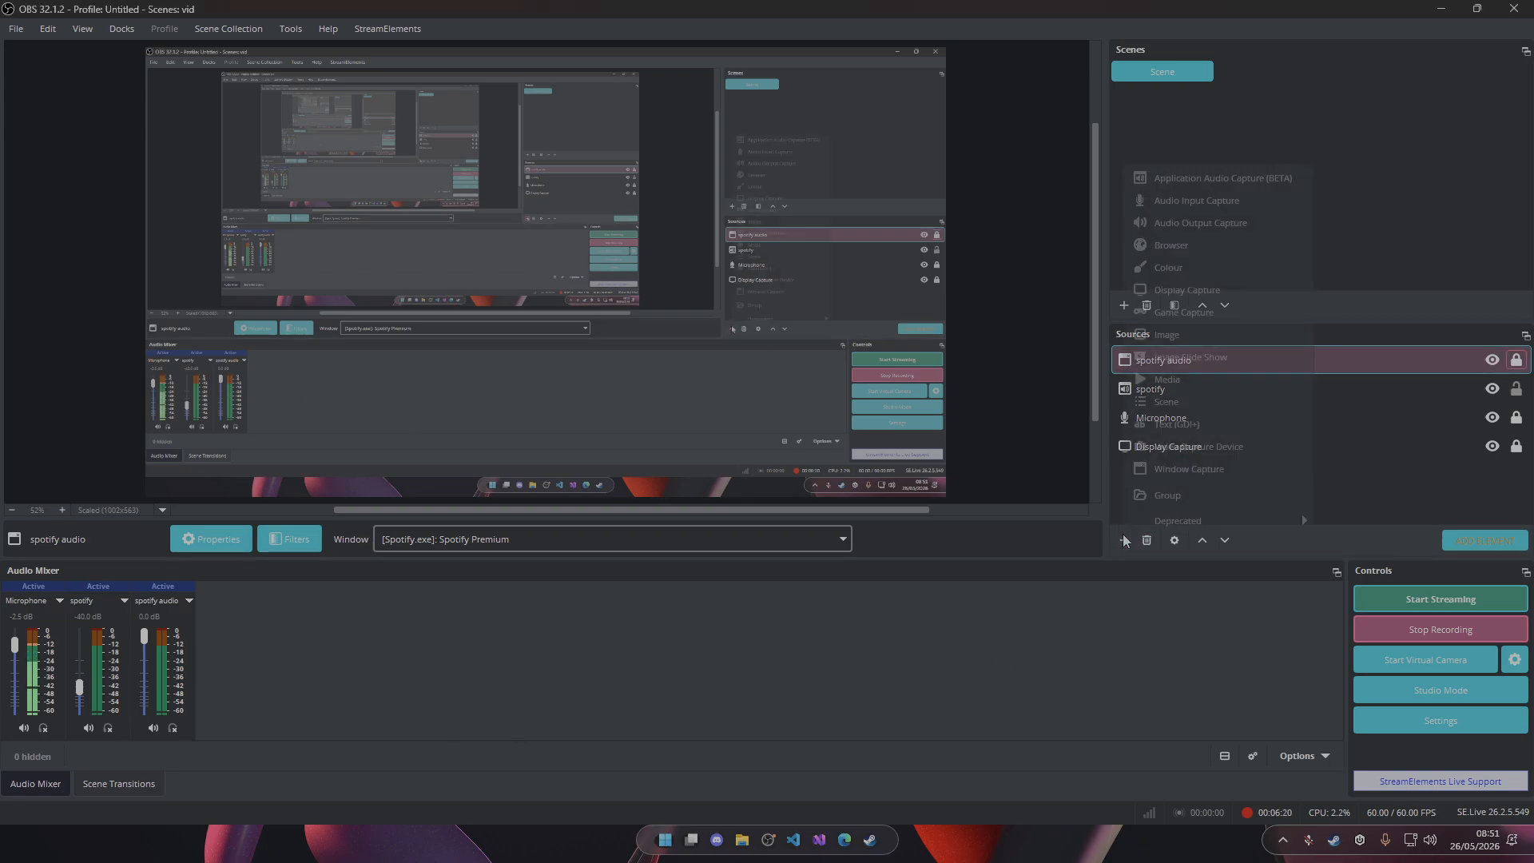
left_click(1186, 246)
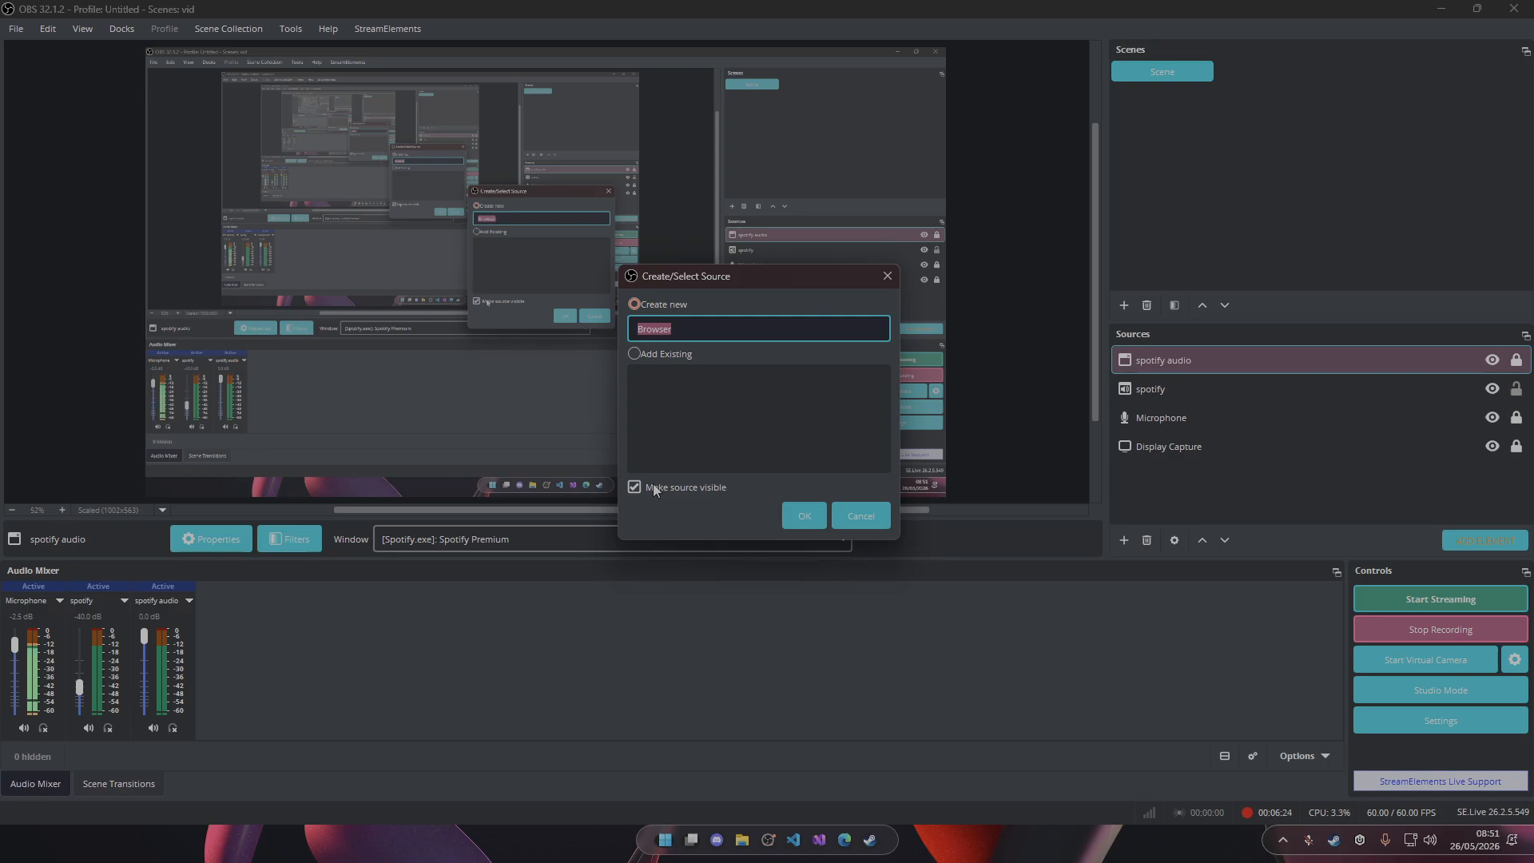
type("alerts")
key("Return")
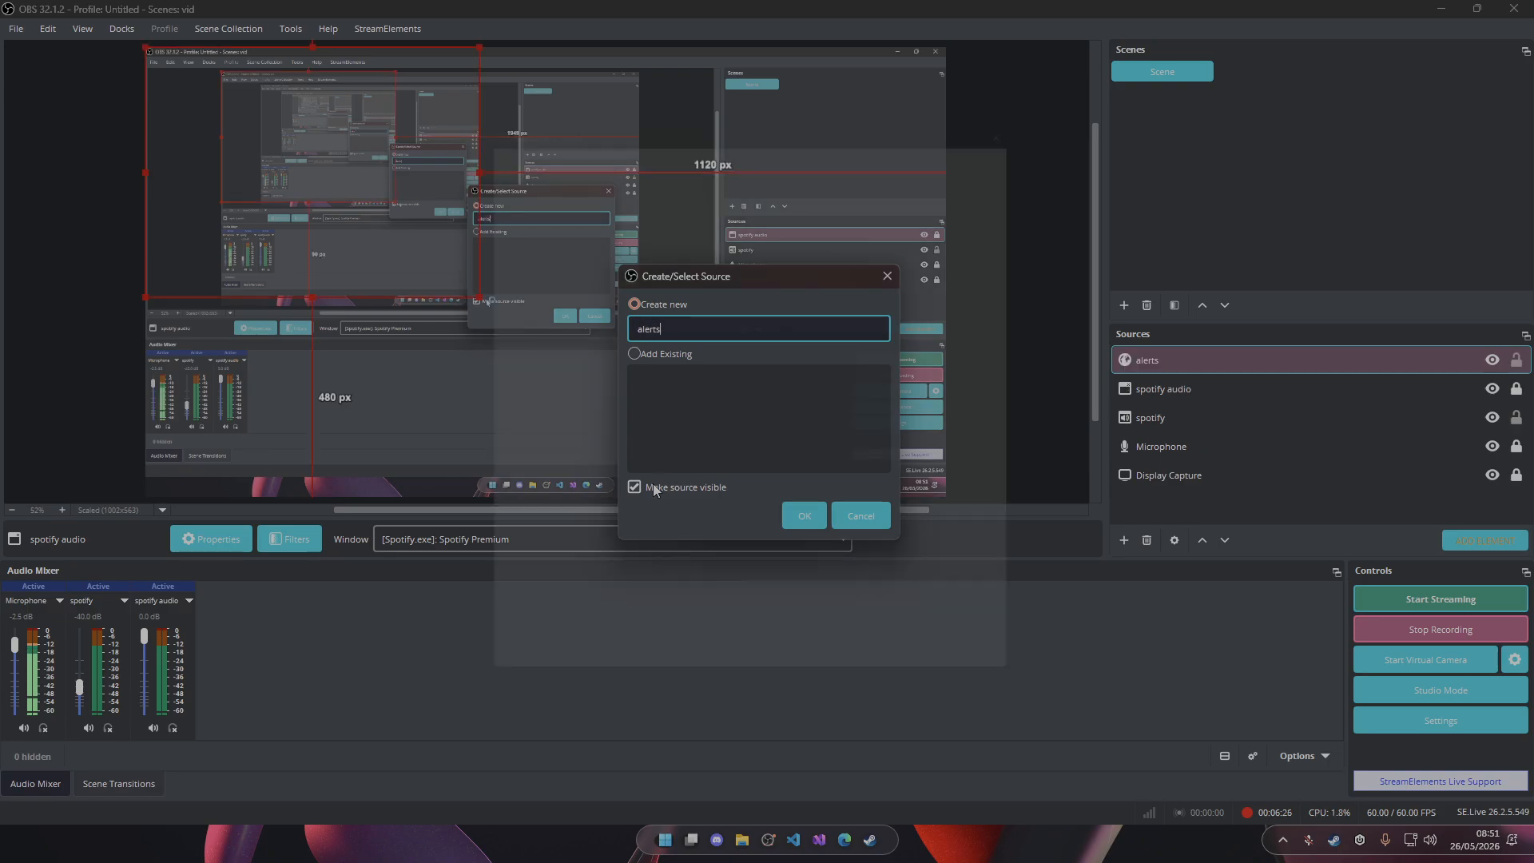
Enable Control audio via OBS for the alerts browser source and accept its properties.
left_click(759, 475)
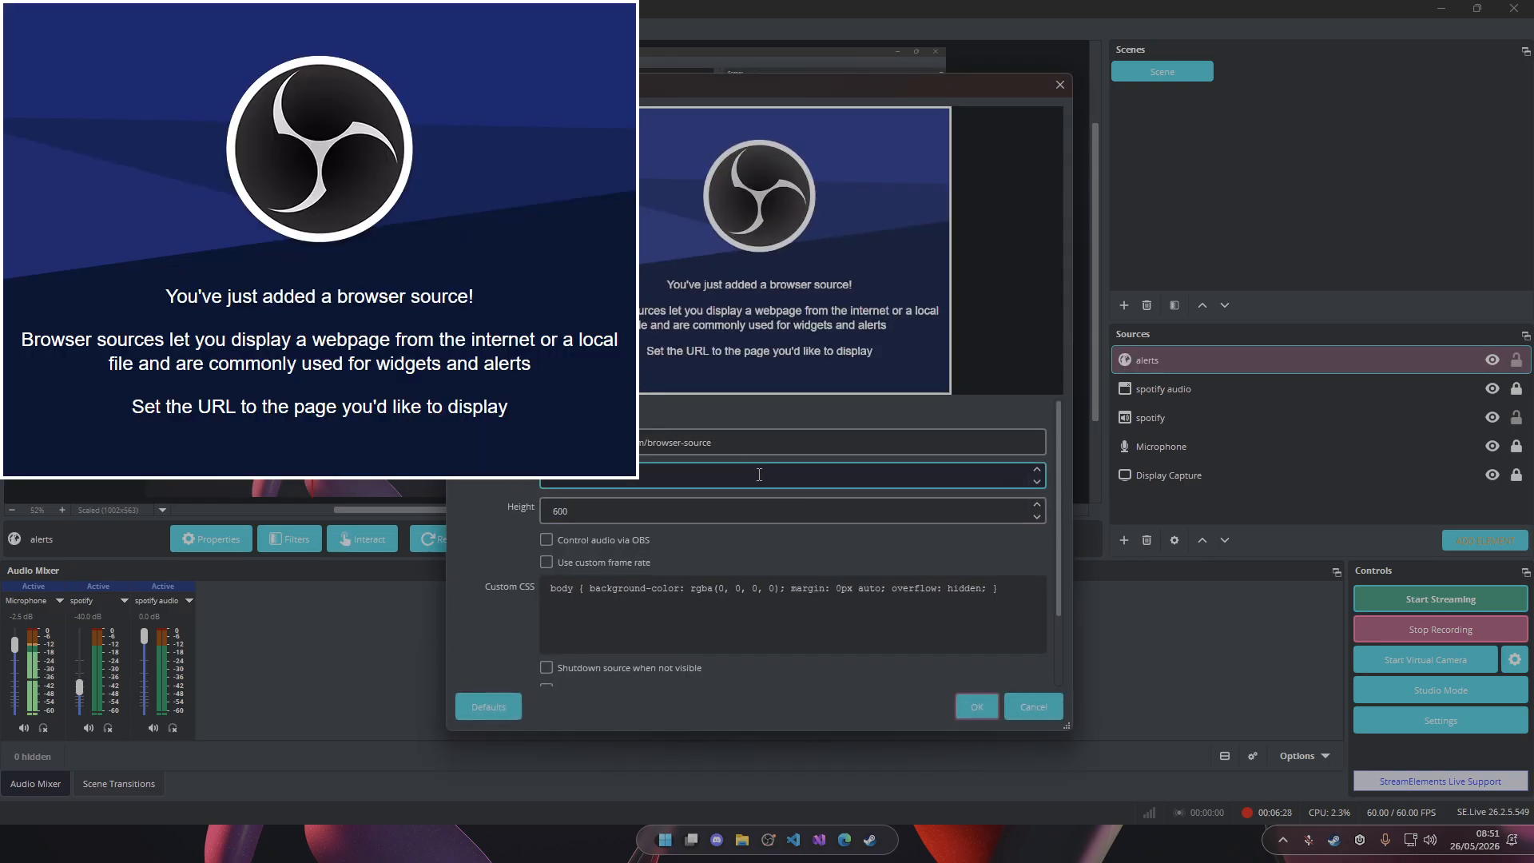
scroll(777, 480, "down", 3)
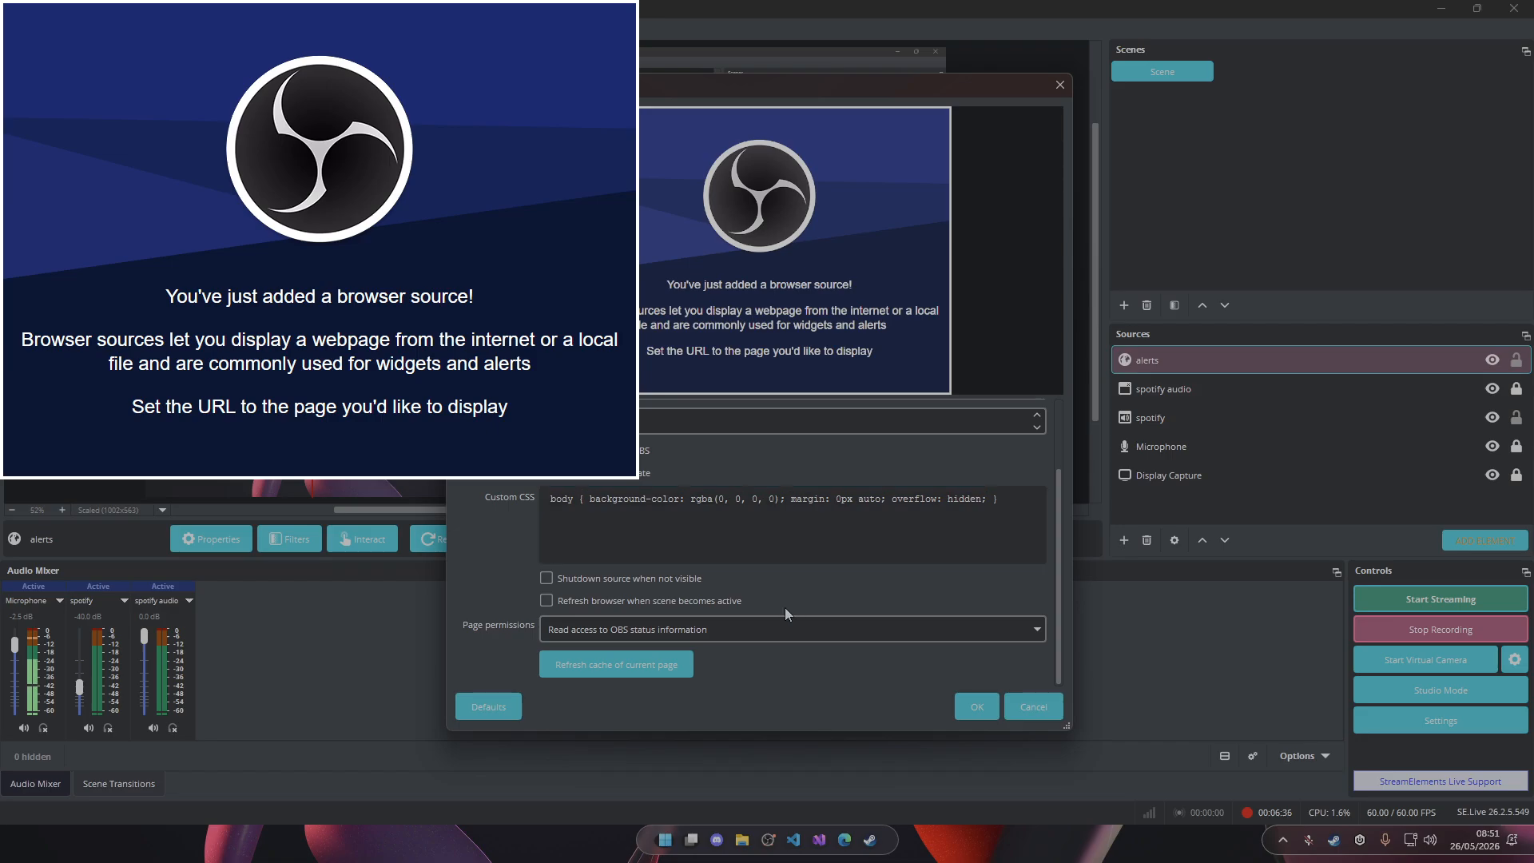
left_click(976, 706)
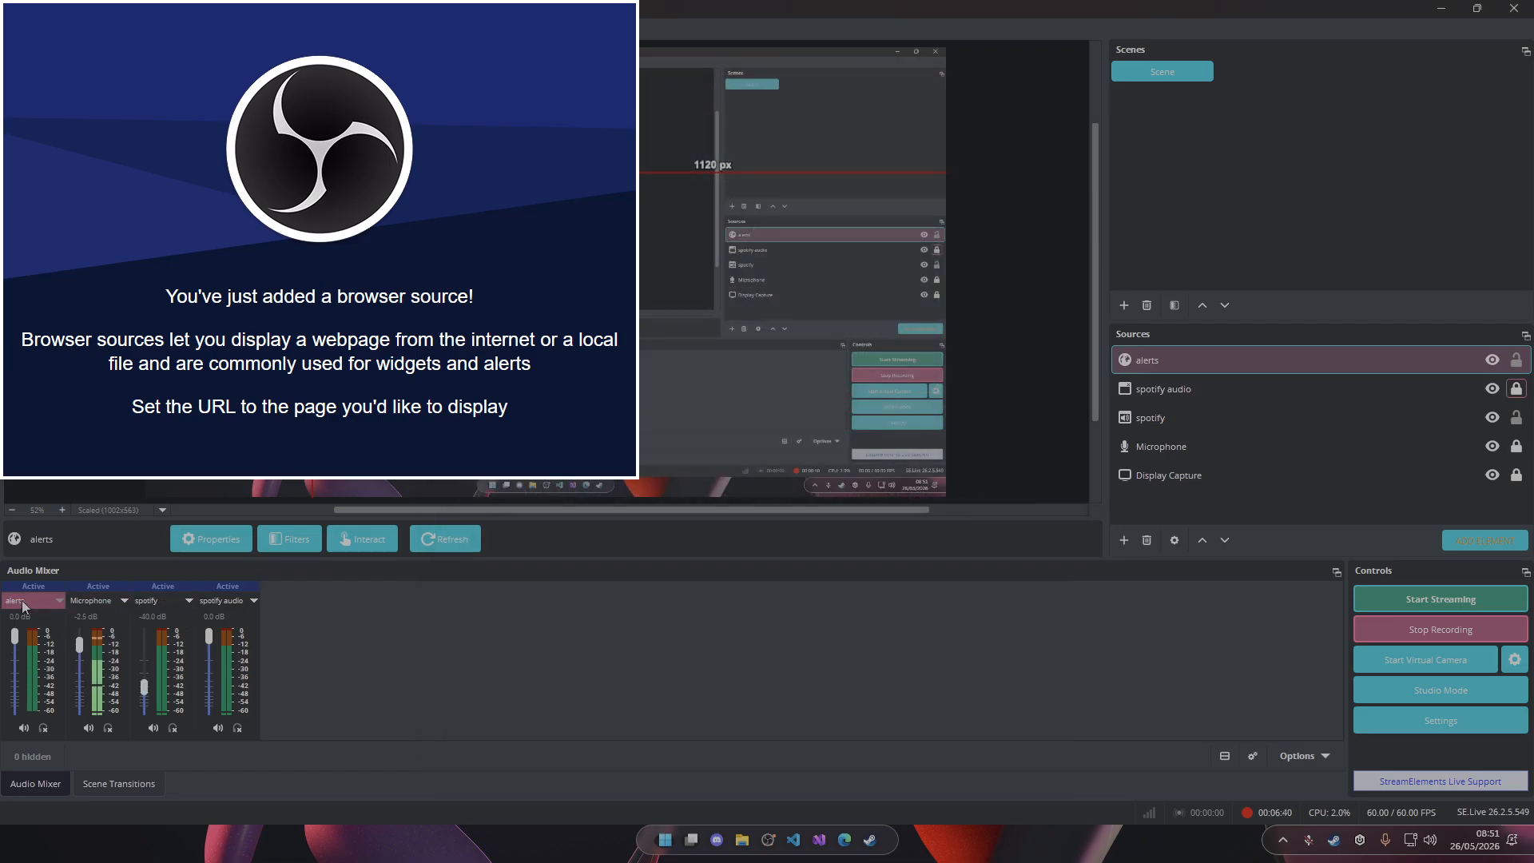
Exclude the alerts source from audio track 2 in the Advanced Audio Properties and close them.
right_click(508, 633)
left_click(587, 810)
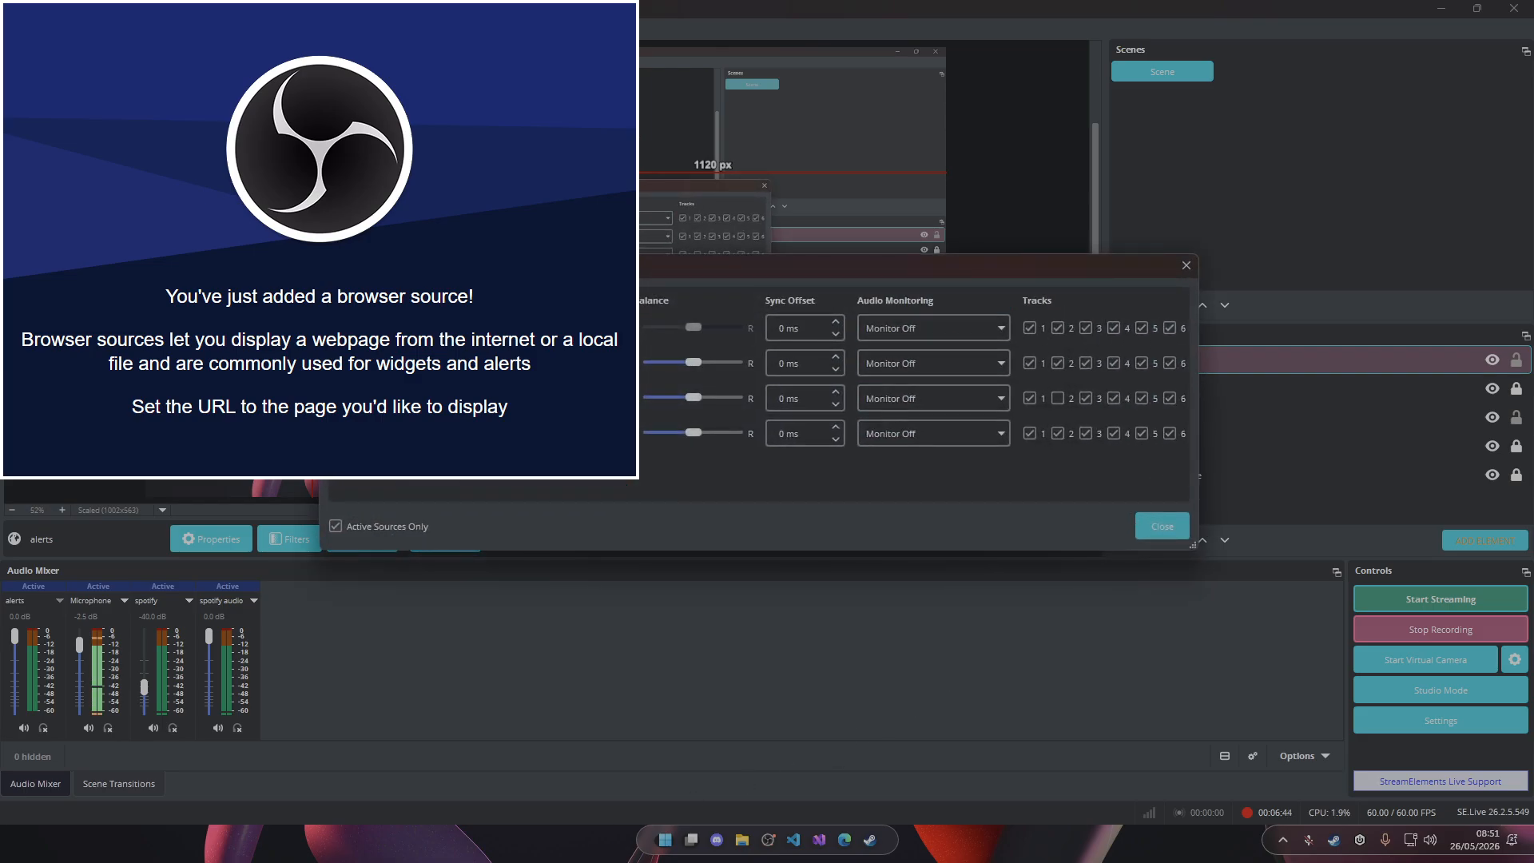
left_click(1059, 329)
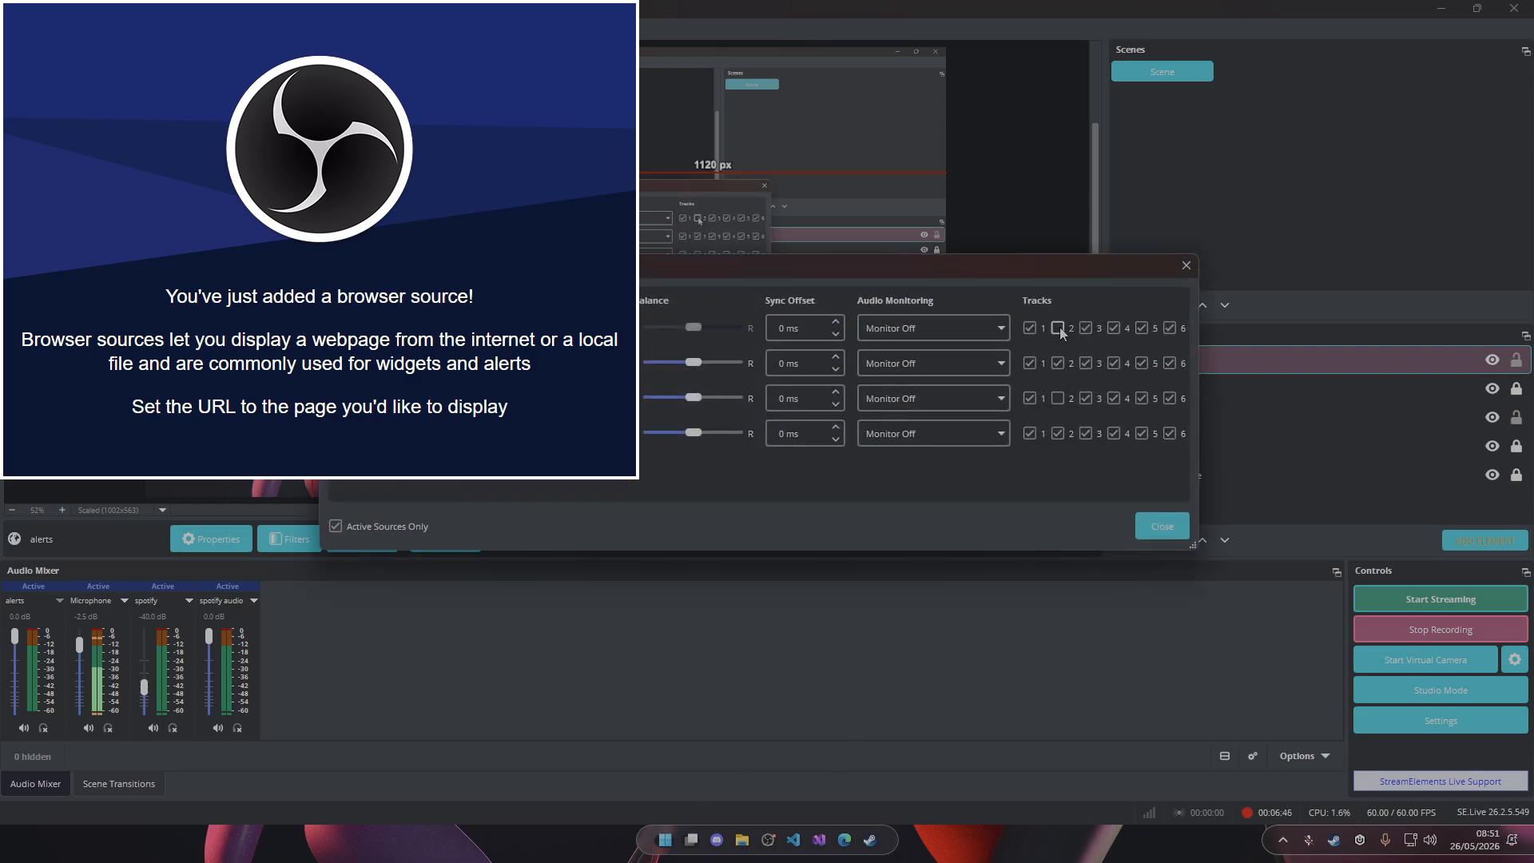
left_click(1165, 533)
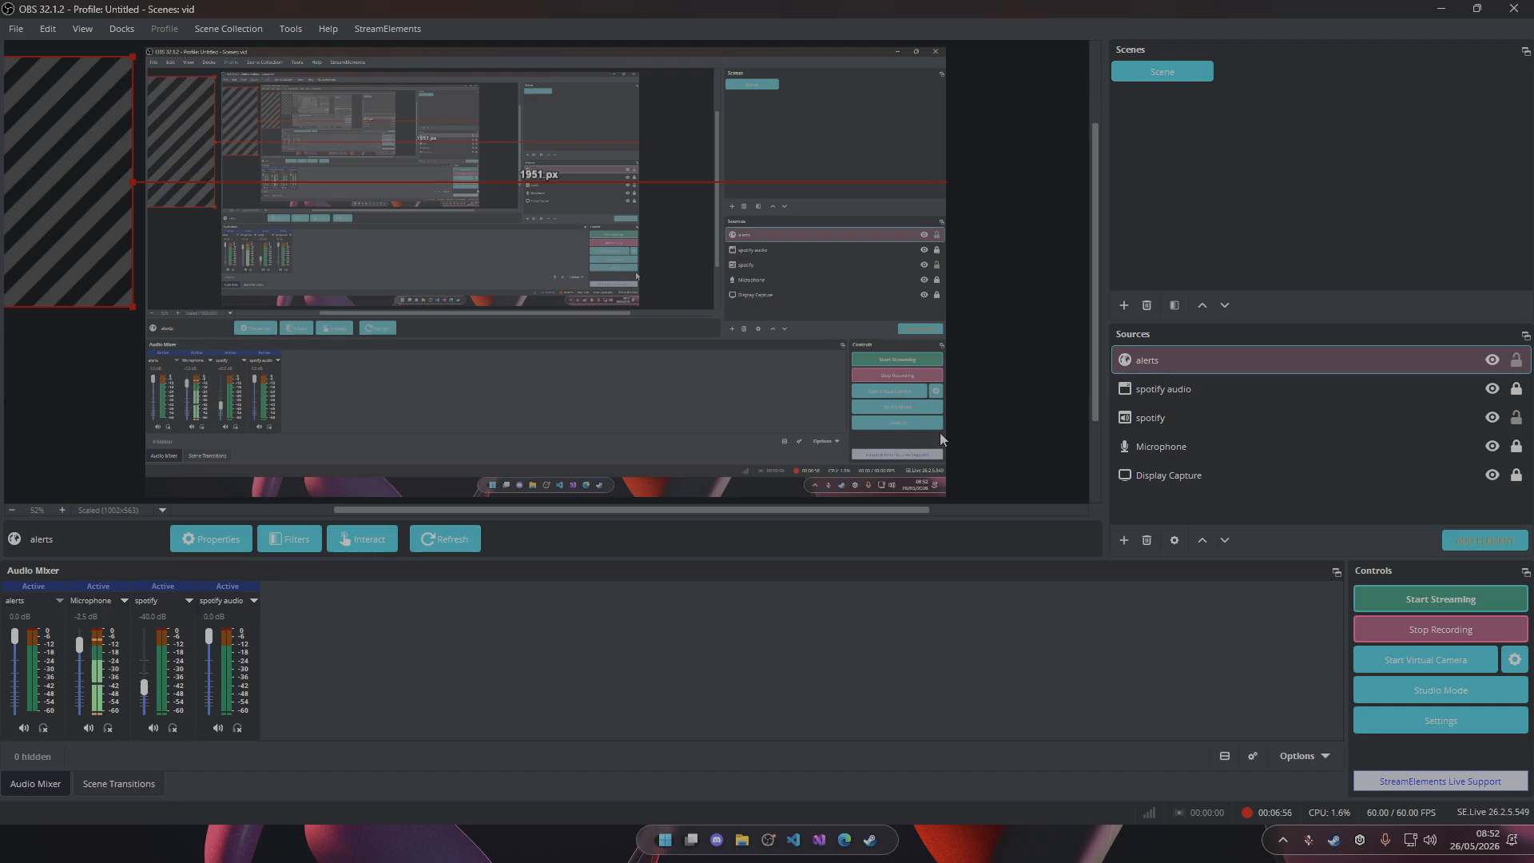
Move the alerts browser source from off-canvas partway back over the left side of the canvas.
left_click(1455, 446)
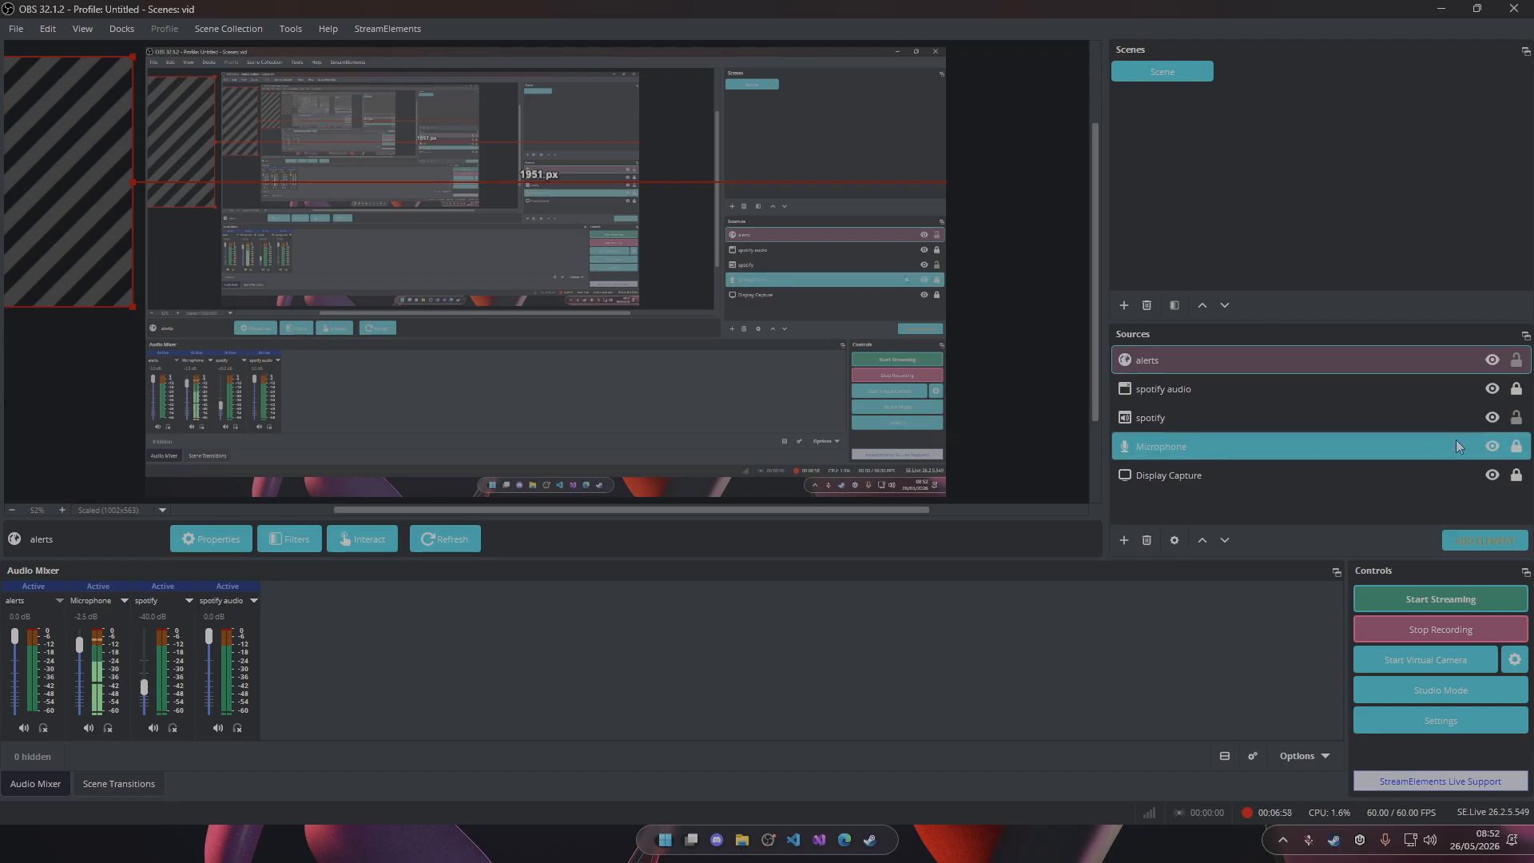
left_click_drag(32, 197, 144, 239)
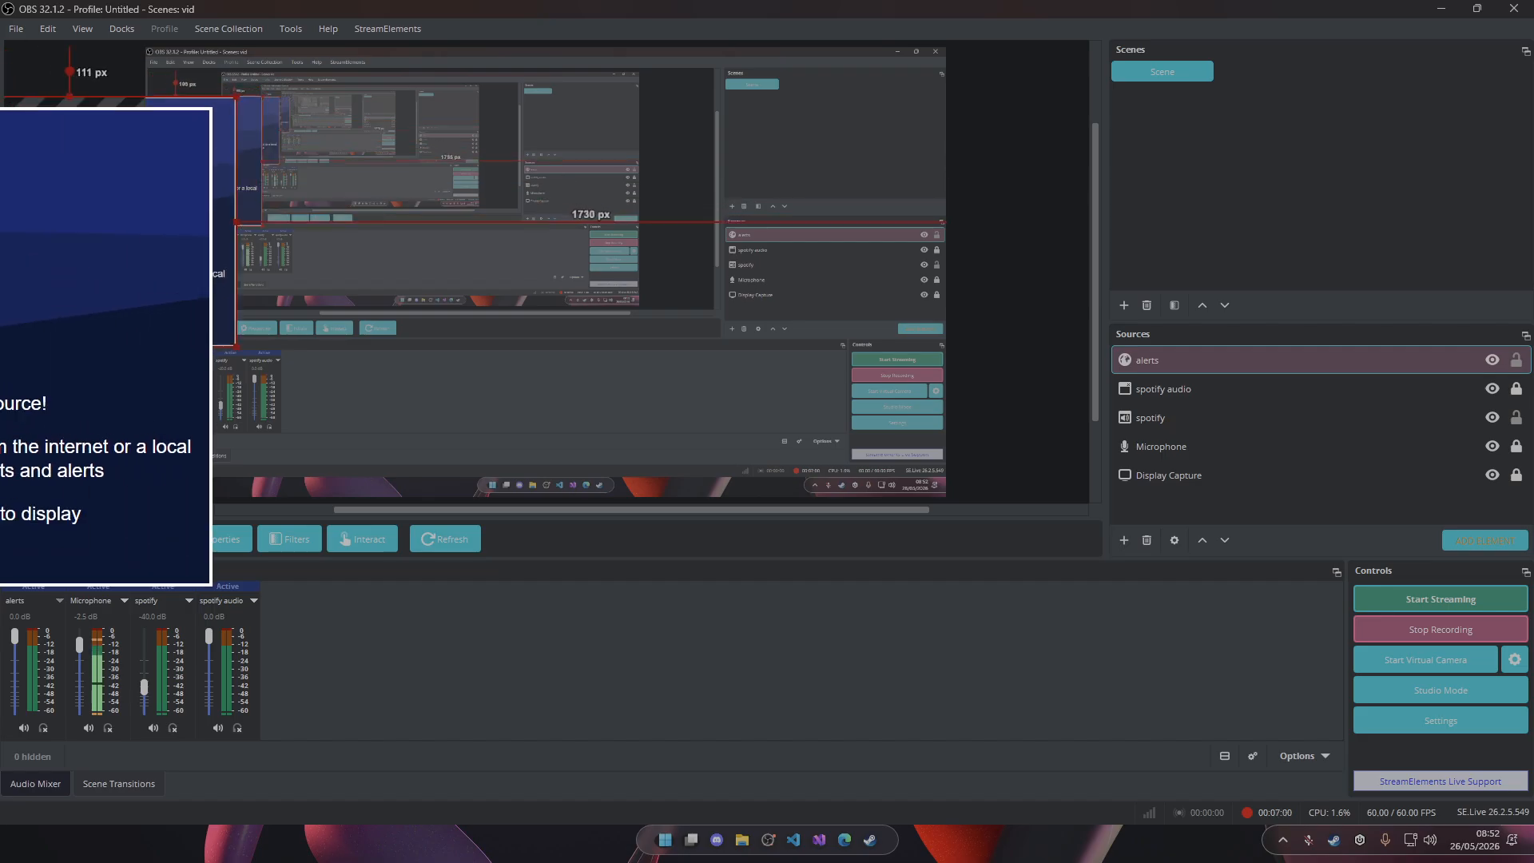